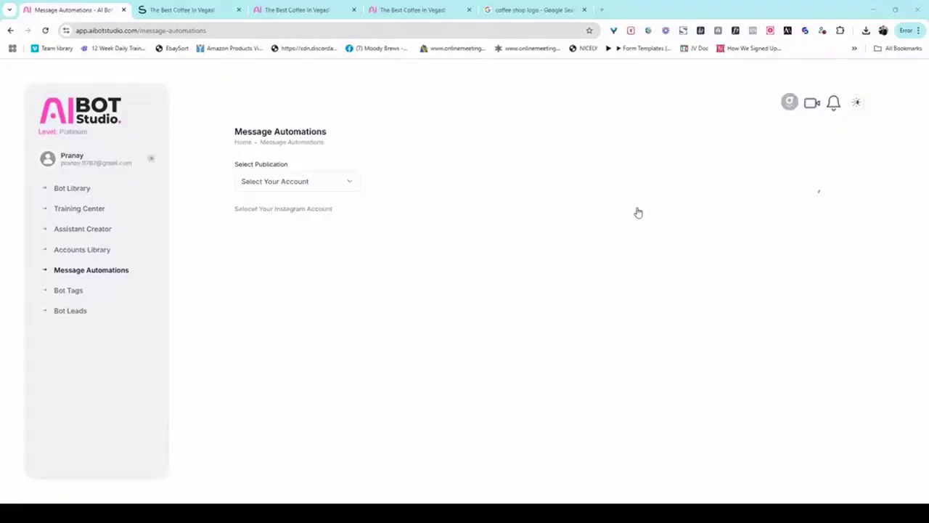
Step: Choose squaresalonslv as the publication for the message automations
{"action": "left_click", "coordinate": [356, 186]}
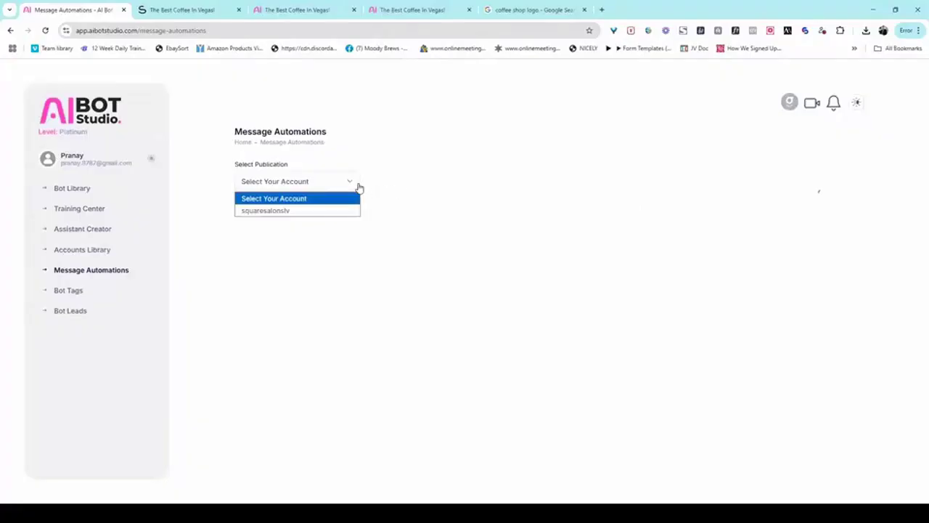
{"action": "left_click", "coordinate": [330, 213]}
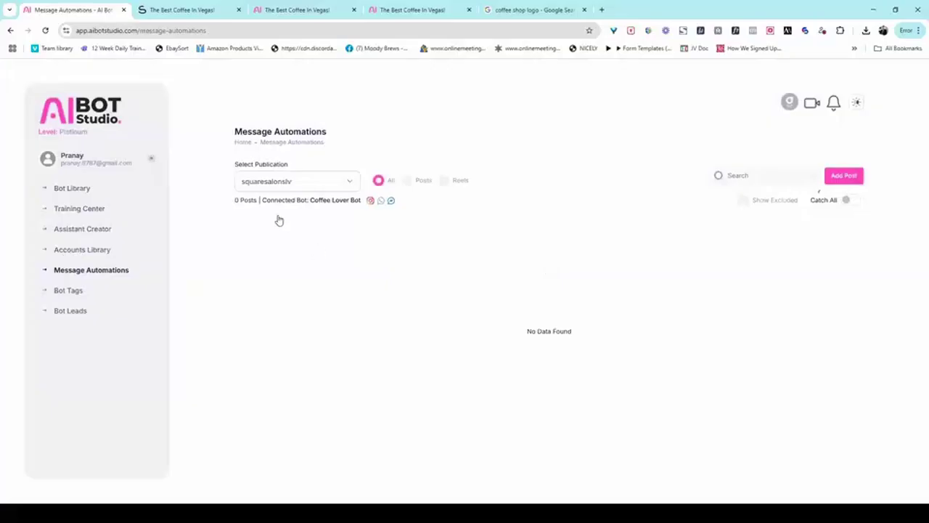
{"action": "left_click_drag", "start_coordinate": [264, 199], "coordinate": [328, 201]}
{"action": "left_click", "coordinate": [339, 243]}
{"action": "left_click", "coordinate": [362, 243]}
Step: Add the dog post "The only partner ..." to the account's automations, and remove that post again
{"action": "left_click", "coordinate": [844, 178]}
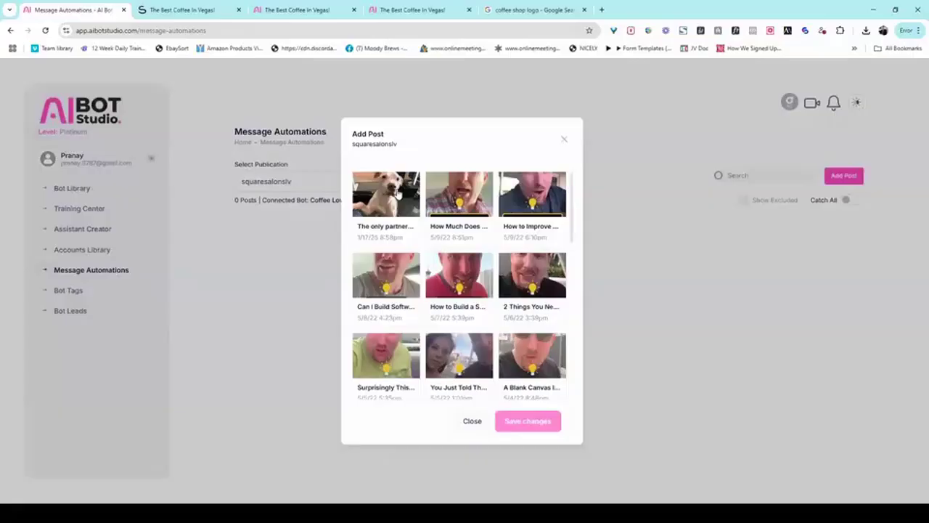
{"action": "left_click", "coordinate": [397, 193]}
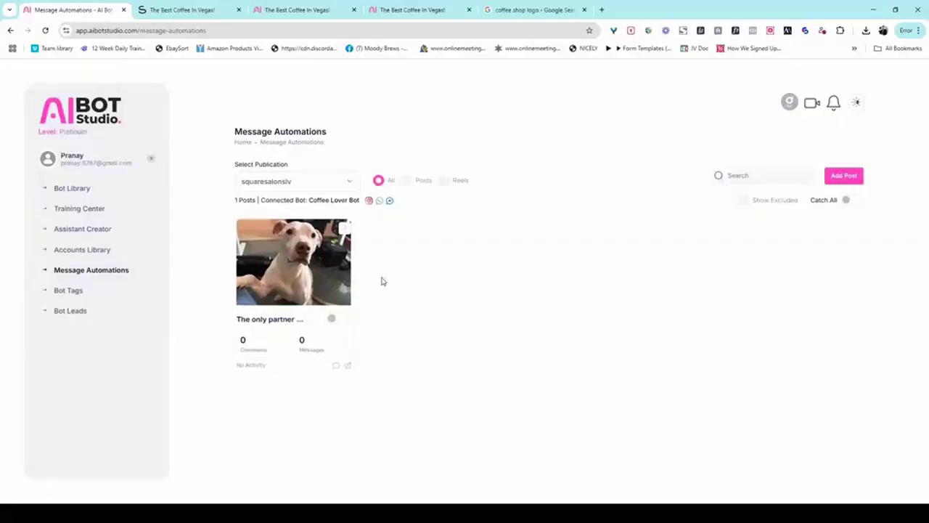
{"action": "left_click", "coordinate": [342, 231]}
{"action": "left_click", "coordinate": [330, 313]}
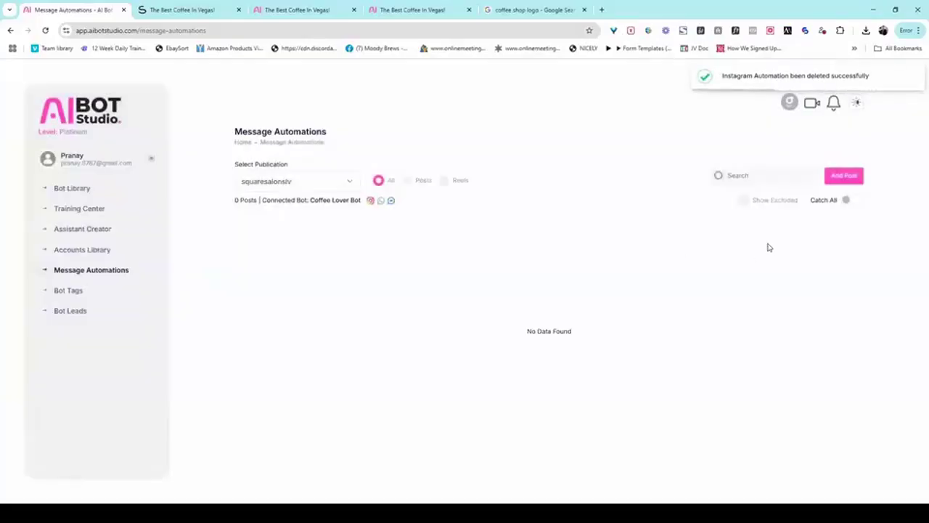
Step: Turn on the Catch All automation for the squaresalonslv account
{"action": "left_click", "coordinate": [849, 200]}
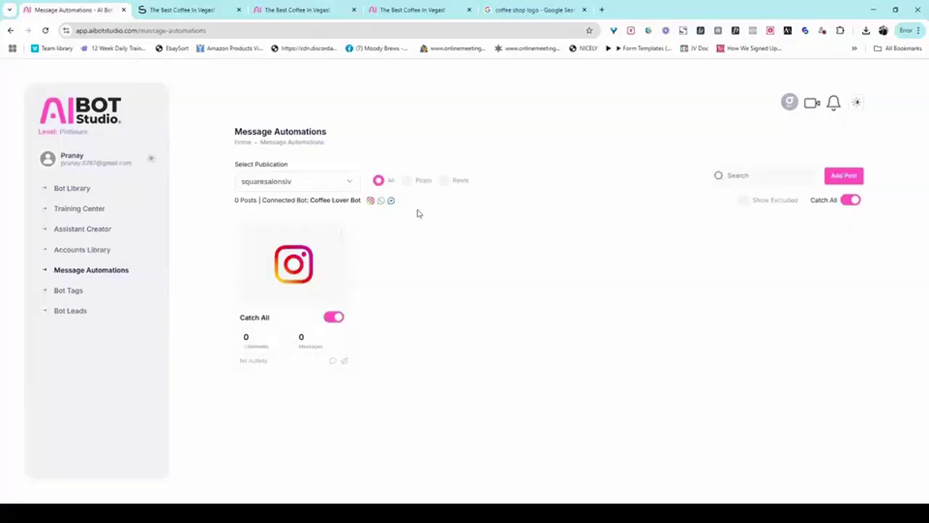
Step: Examine the Catch All automation's IG Comment settings, including the base reply and the excluded and mandatory keyword options
{"action": "left_click", "coordinate": [344, 230]}
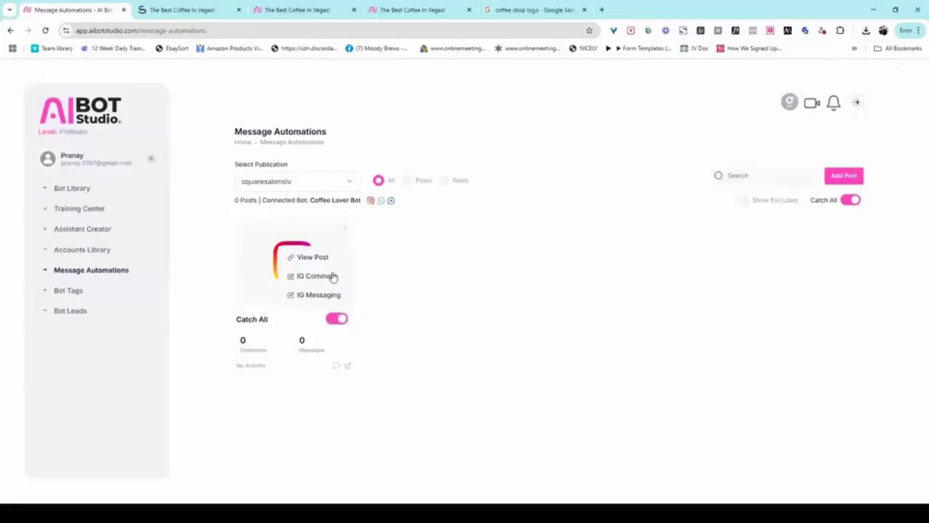
{"action": "left_click", "coordinate": [333, 277]}
{"action": "left_click", "coordinate": [478, 269]}
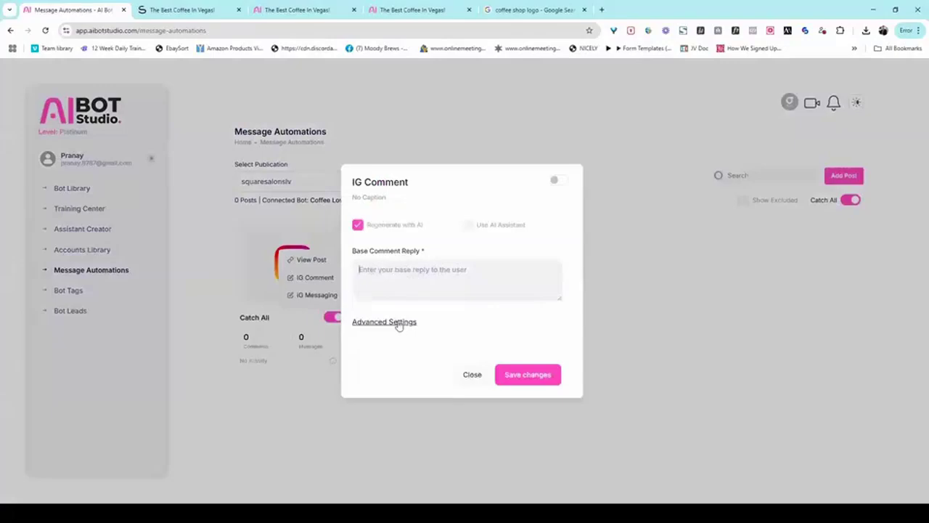
{"action": "left_click", "coordinate": [399, 325]}
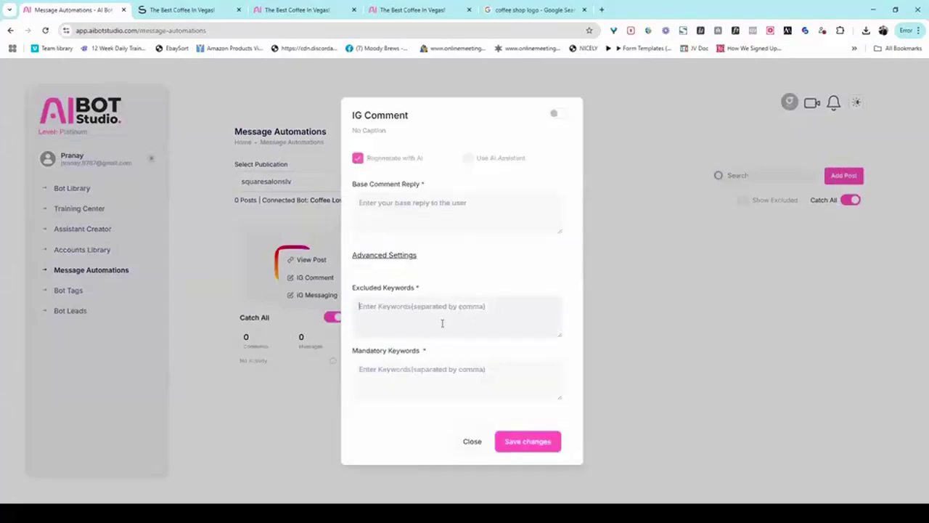
{"action": "left_click", "coordinate": [436, 370]}
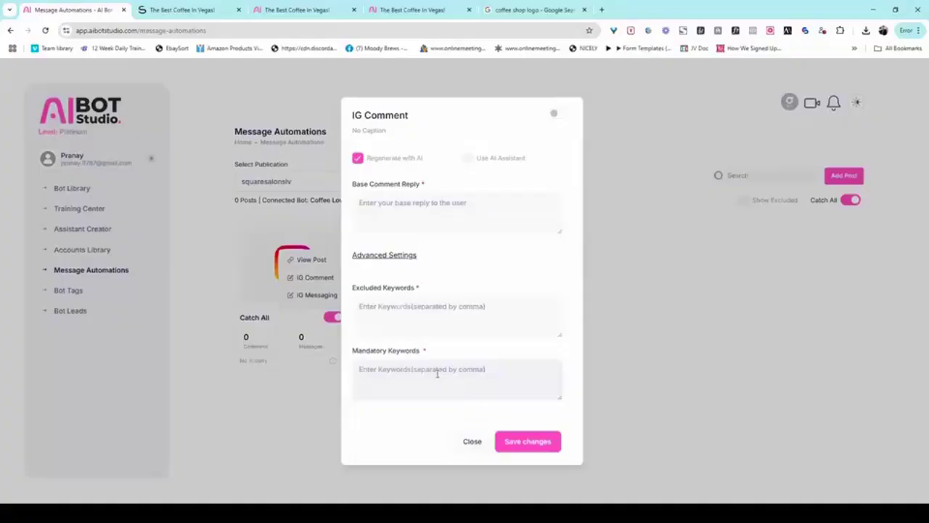
{"action": "left_click", "coordinate": [434, 308]}
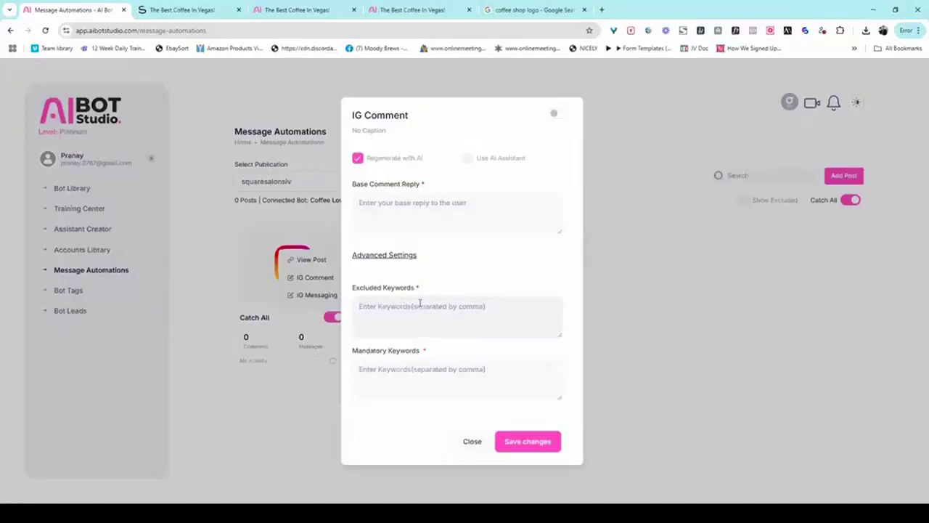
{"action": "left_click", "coordinate": [433, 379]}
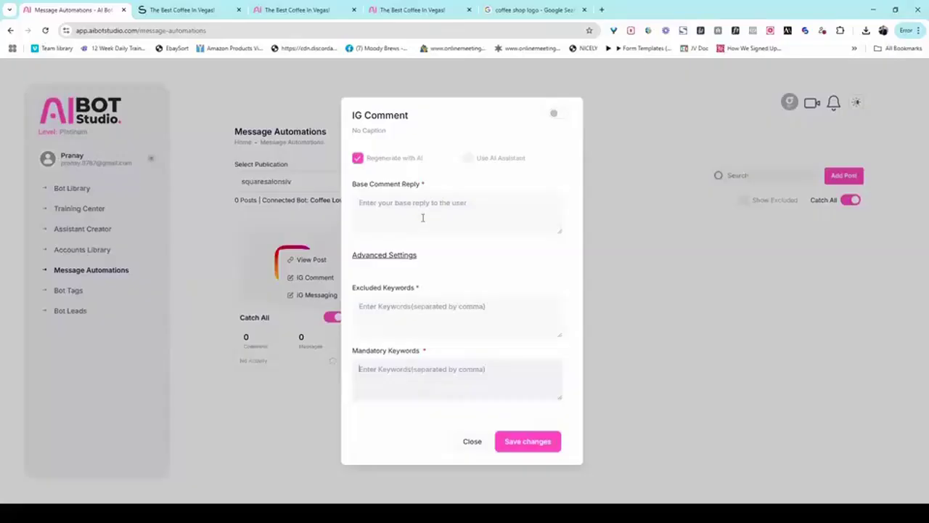
{"action": "left_click", "coordinate": [429, 204]}
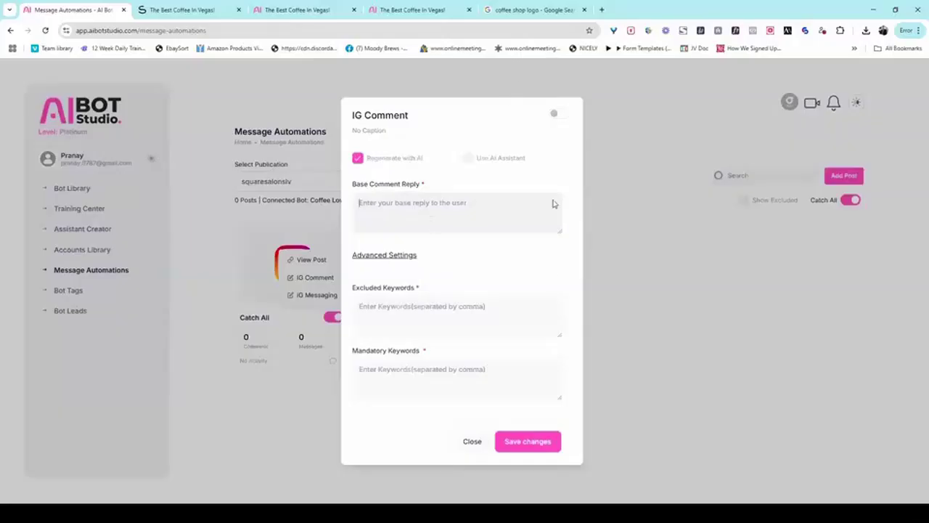
{"action": "left_click", "coordinate": [472, 443]}
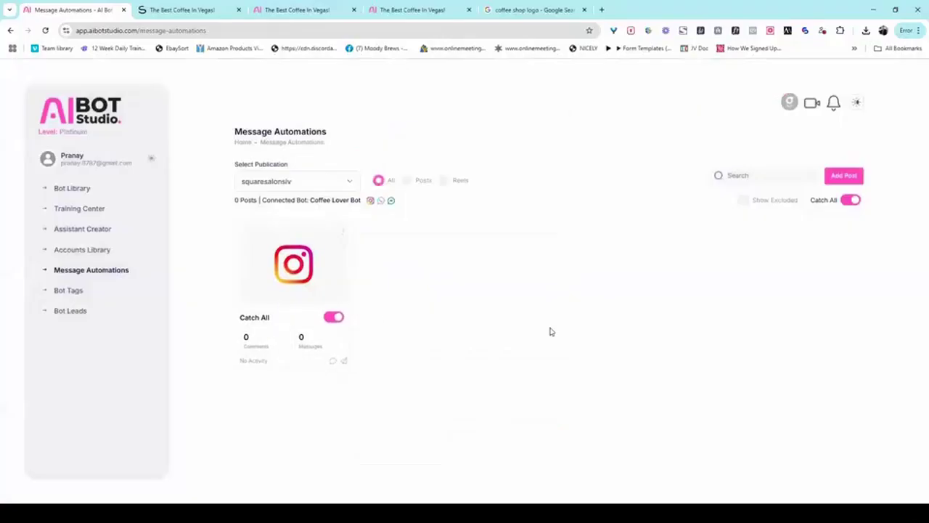
Step: Add the posts "The only partner ..." and "2 Things You Ne..." to the account's automations
{"action": "left_click", "coordinate": [849, 182]}
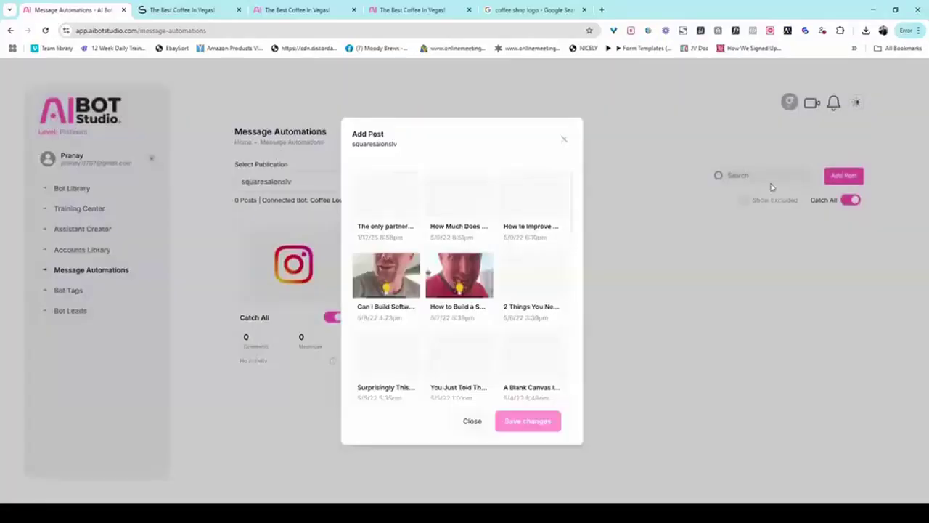
{"action": "left_click", "coordinate": [404, 193]}
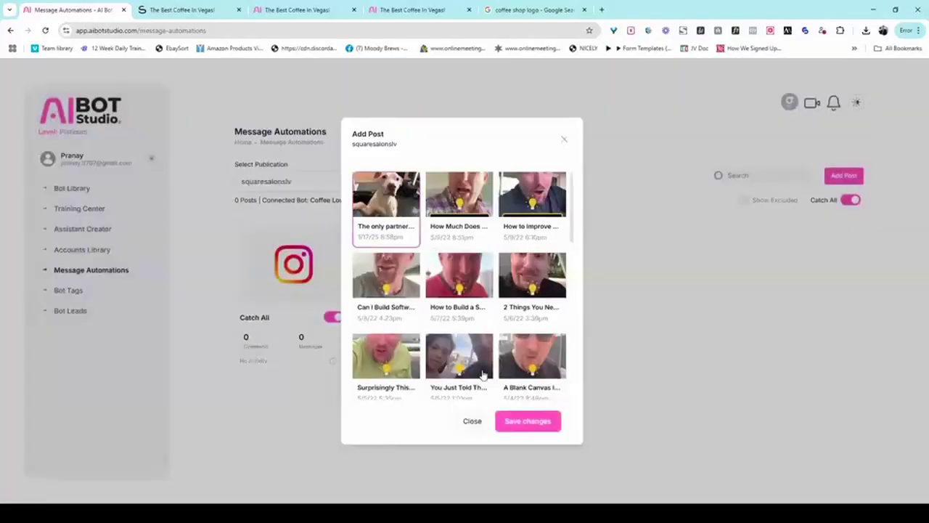
{"action": "left_click", "coordinate": [532, 423]}
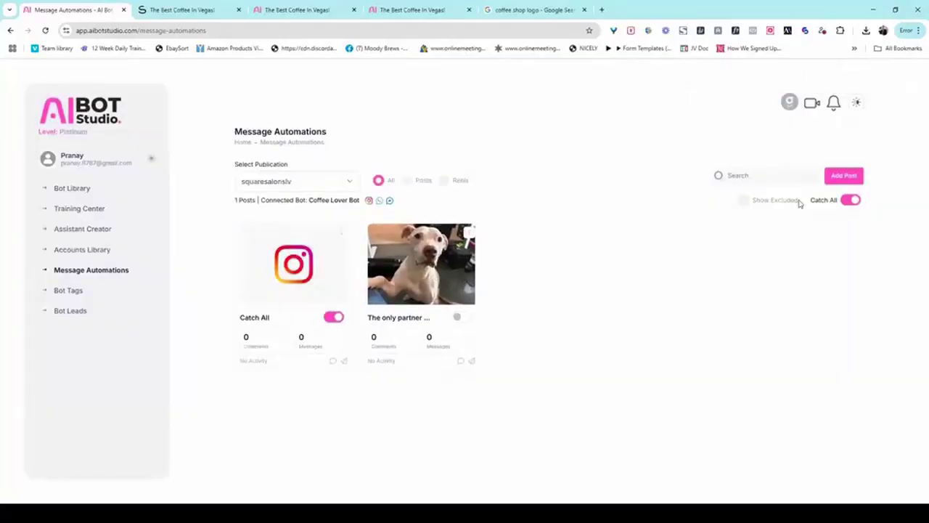
{"action": "left_click", "coordinate": [844, 178]}
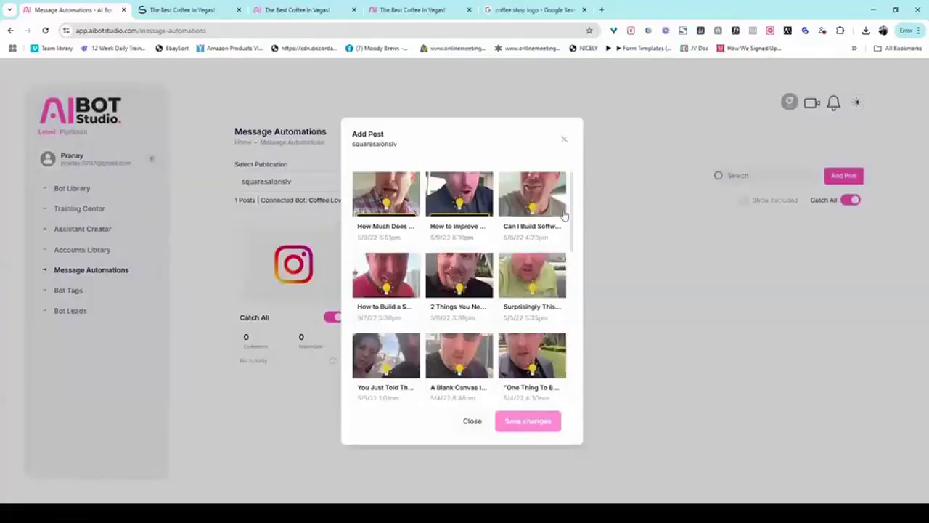
{"action": "scroll", "coordinate": [569, 214], "scroll_direction": "down", "scroll_amount": 1}
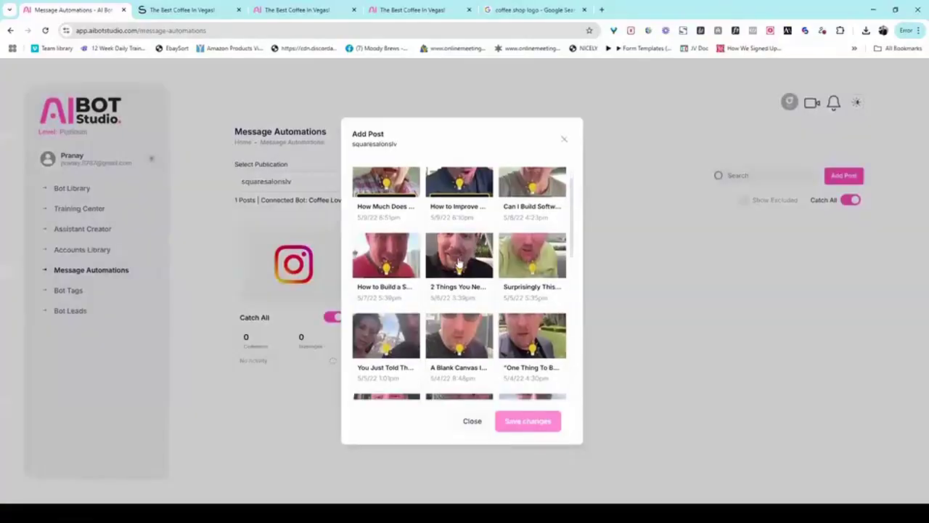
{"action": "left_click", "coordinate": [459, 265]}
{"action": "left_click", "coordinate": [525, 421]}
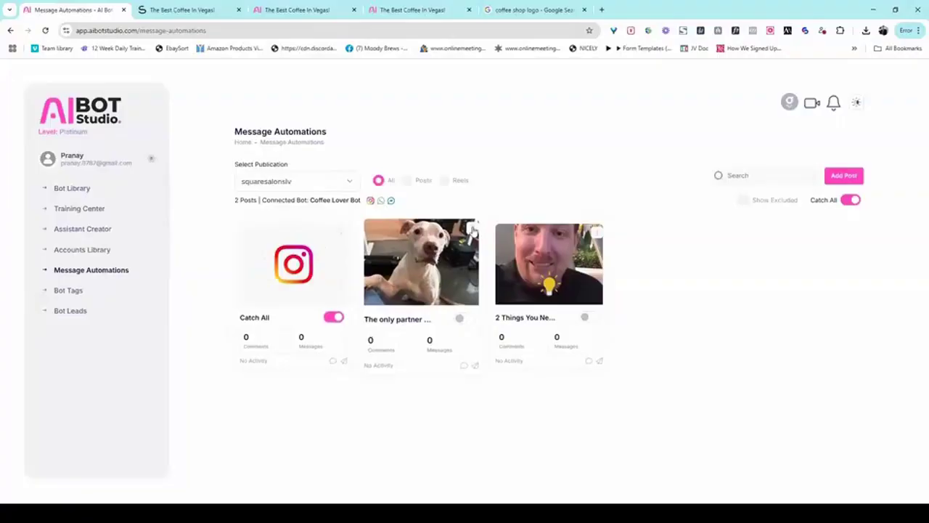
Step: Enable the IG Comment automation on the dog post with the base reply "Thank you so much for your comment" and save it
{"action": "left_click", "coordinate": [473, 230]}
{"action": "left_click", "coordinate": [451, 279]}
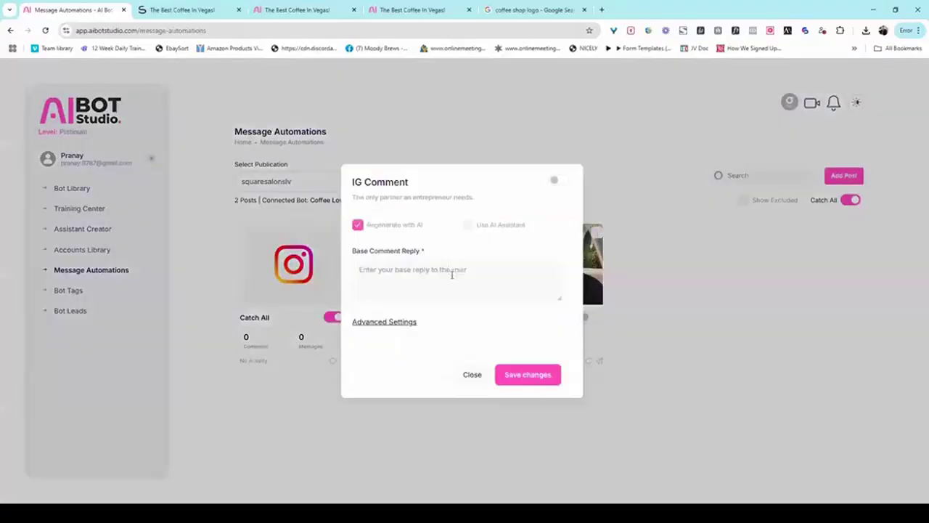
{"action": "left_click", "coordinate": [554, 181]}
{"action": "left_click", "coordinate": [418, 277]}
{"action": "type", "text": "Thank you so mcuh"}
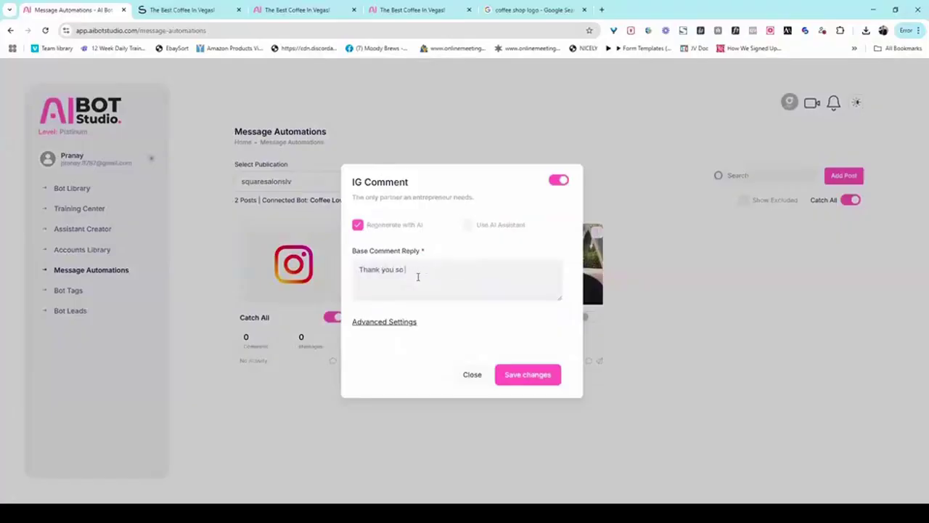
{"action": "key", "text": "BackSpace"}
{"action": "key", "text": "BackSpace"}
{"action": "key", "text": "BackSpace"}
{"action": "type", "text": "uch for your comment"}
{"action": "left_click", "coordinate": [392, 322]}
{"action": "left_click", "coordinate": [391, 255]}
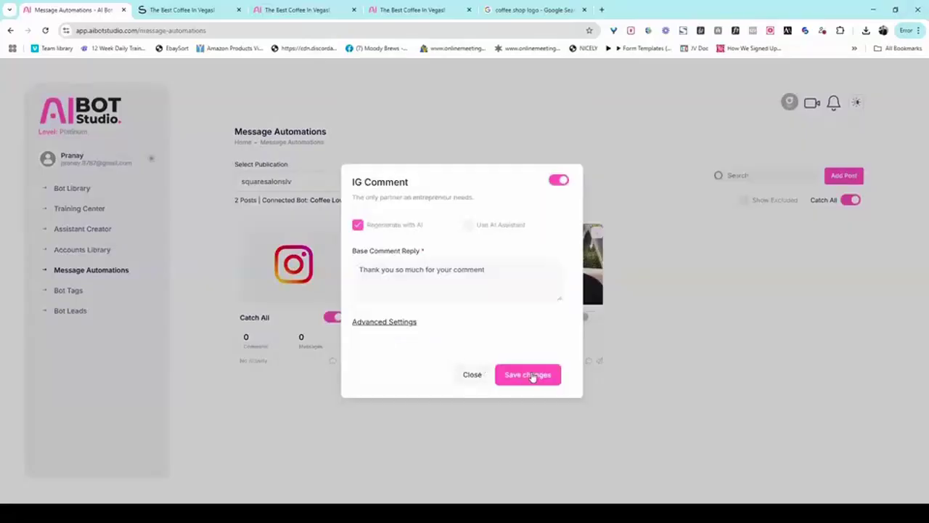
{"action": "left_click", "coordinate": [533, 375]}
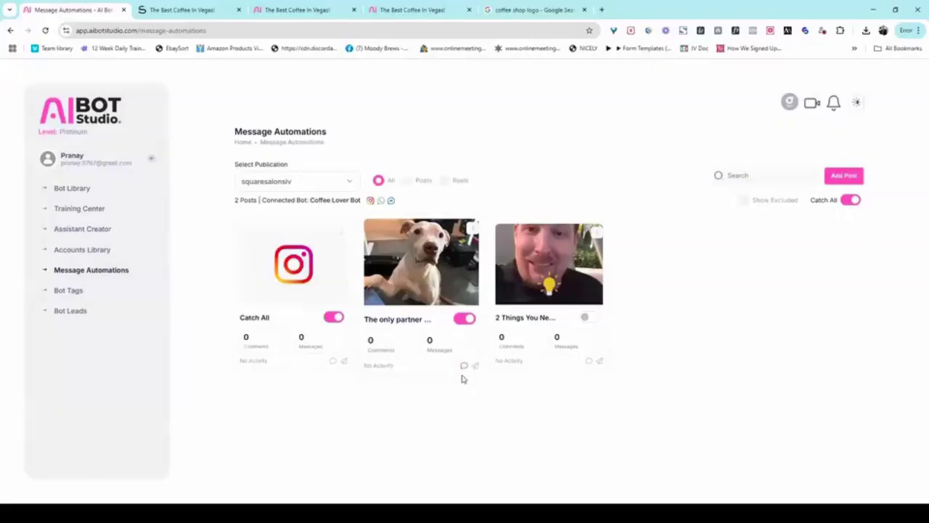
Step: Enable IG Messaging on the dog post with the base message "Thanks you so much.... check your DM for details" and save it
{"action": "left_click", "coordinate": [473, 231]}
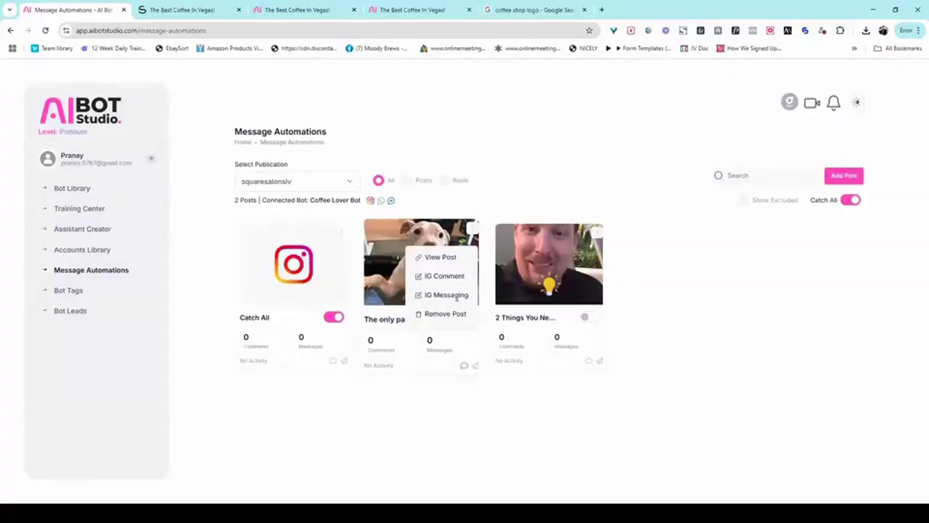
{"action": "left_click", "coordinate": [456, 295]}
{"action": "left_click", "coordinate": [405, 276]}
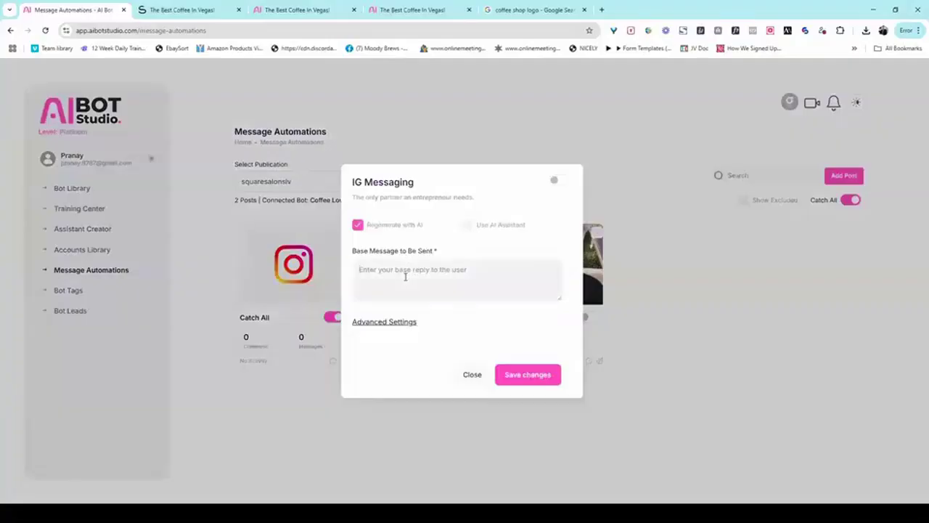
{"action": "type", "text": "Thanks you so"}
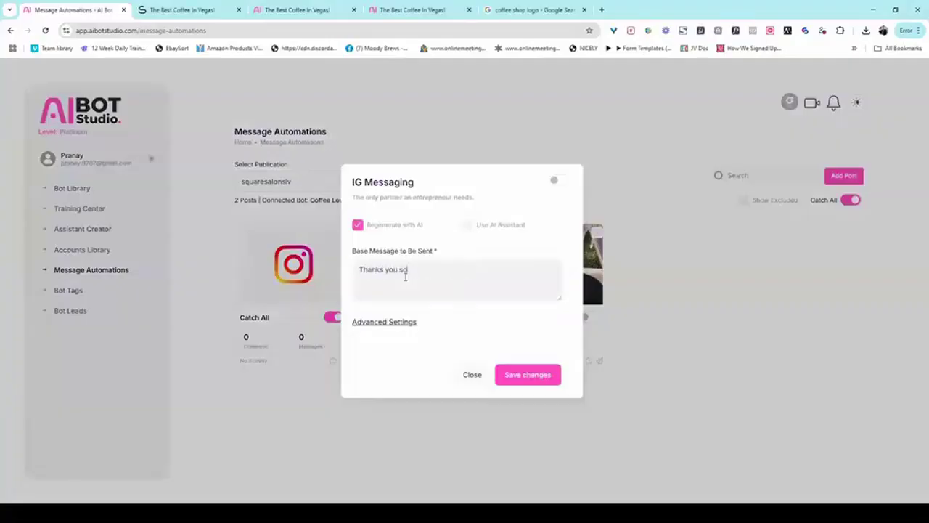
{"action": "type", "text": " much..... check your DM for detlai"}
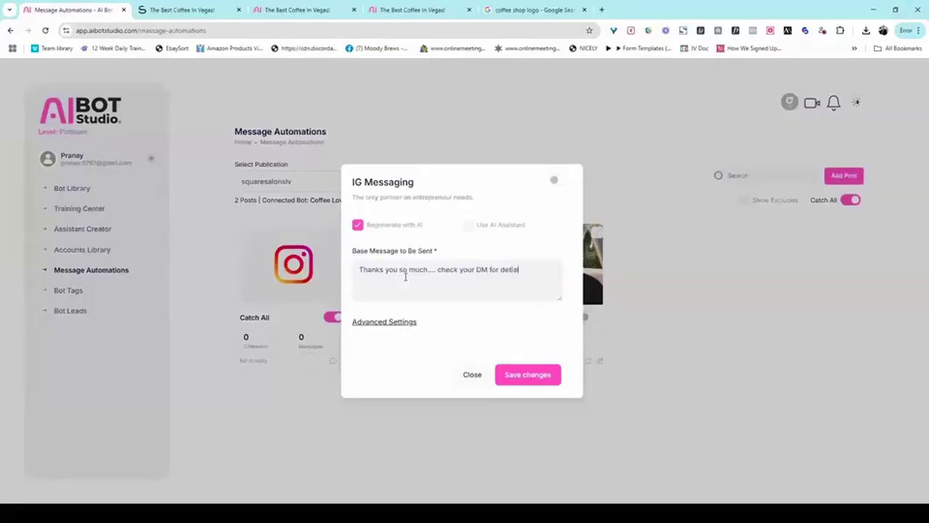
{"action": "type", "text": "s"}
{"action": "left_click_drag", "start_coordinate": [532, 271], "coordinate": [512, 270]}
{"action": "key", "text": "BackSpace"}
{"action": "type", "text": "ails"}
{"action": "left_click", "coordinate": [557, 182]}
{"action": "left_click", "coordinate": [537, 374]}
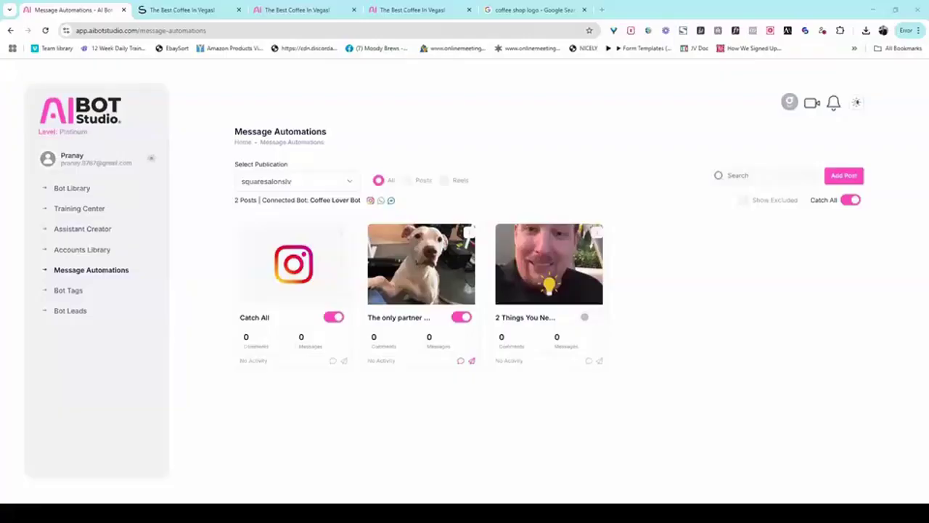
Step: Switch to the Firefox window and open instagram.com in a new tab
{"action": "key", "text": "alt+Tab"}
{"action": "left_click", "coordinate": [626, 45]}
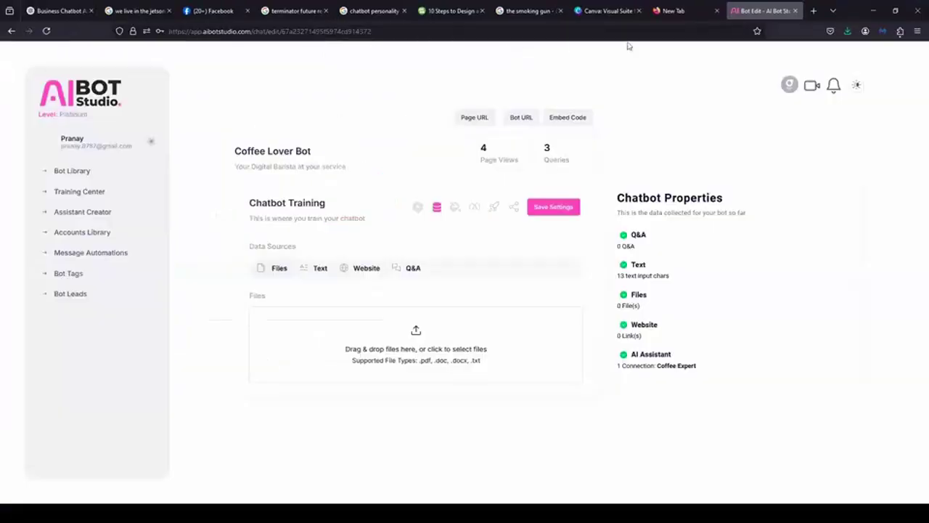
{"action": "left_click", "coordinate": [813, 11]}
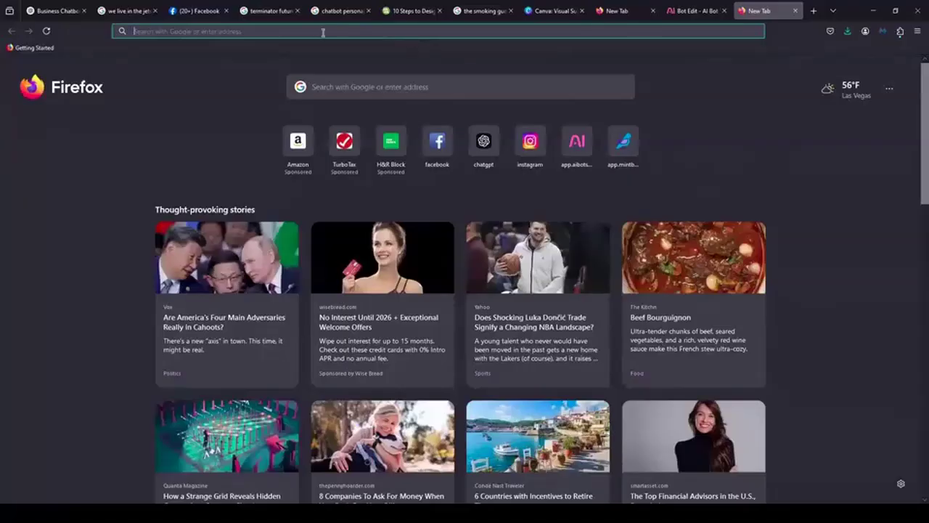
{"action": "left_click", "coordinate": [323, 32]}
{"action": "type", "text": "instagram.com/"}
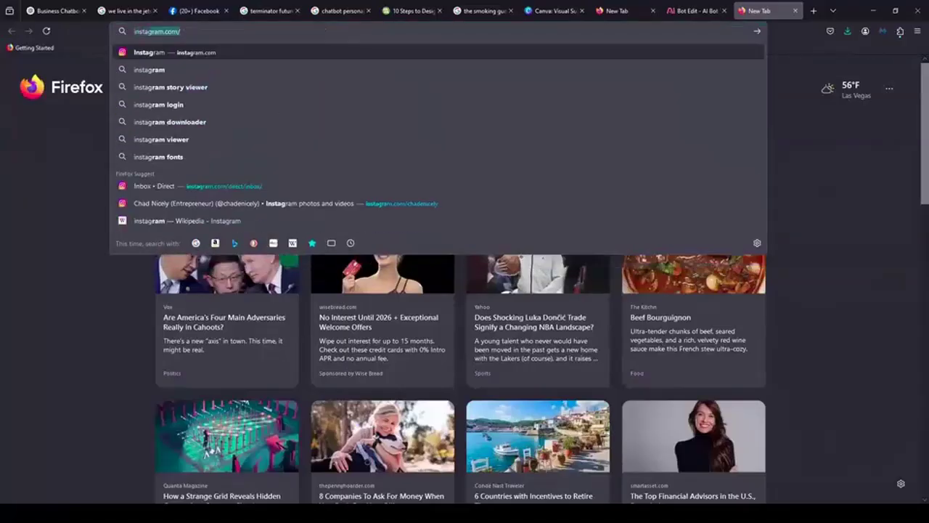
{"action": "key", "text": "Return"}
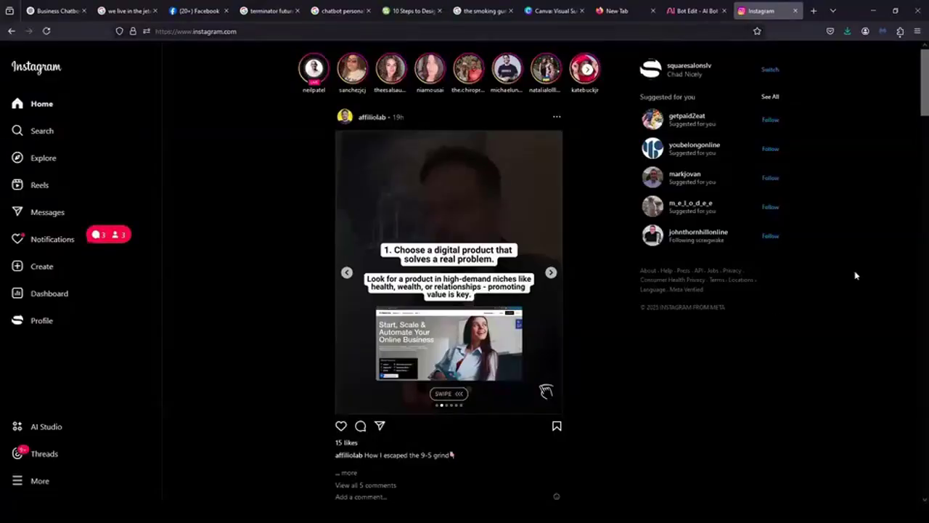
Step: Open affiliolab's "How I escaped the 9-5 grind" post from the feed to read its full caption
{"action": "scroll", "coordinate": [915, 108], "scroll_direction": "down", "scroll_amount": 2}
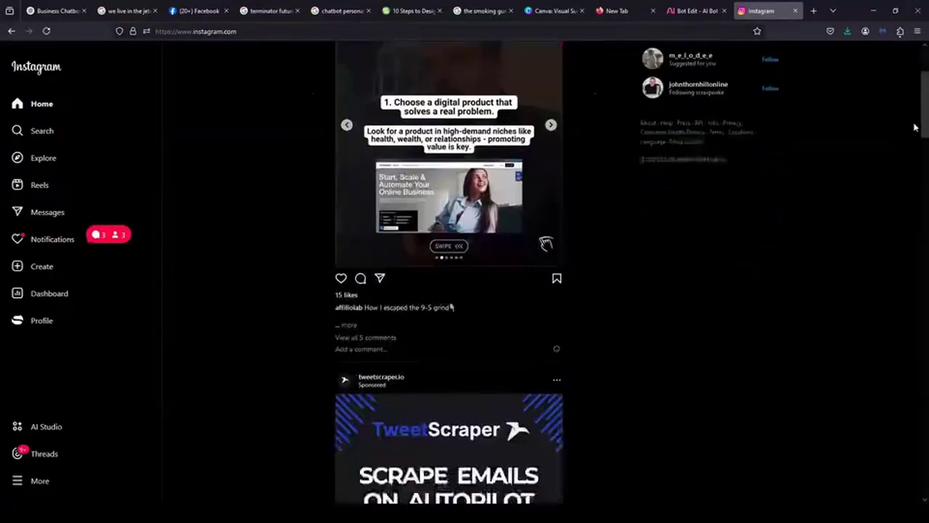
{"action": "left_click", "coordinate": [381, 306]}
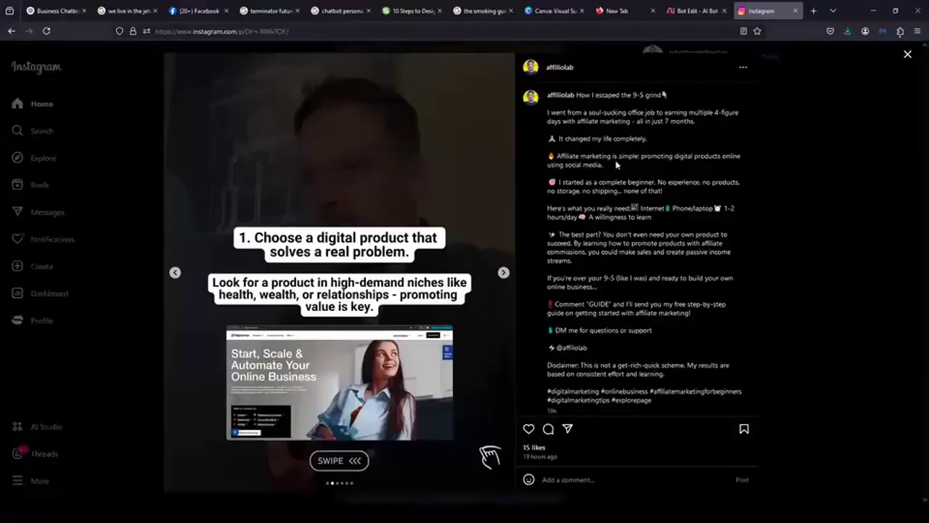
Step: Read the "GUIDE" call to comment and the viewers' comments on affiliolab's post, and close the post
{"action": "left_click", "coordinate": [548, 431]}
{"action": "left_click_drag", "start_coordinate": [691, 290], "coordinate": [678, 413]}
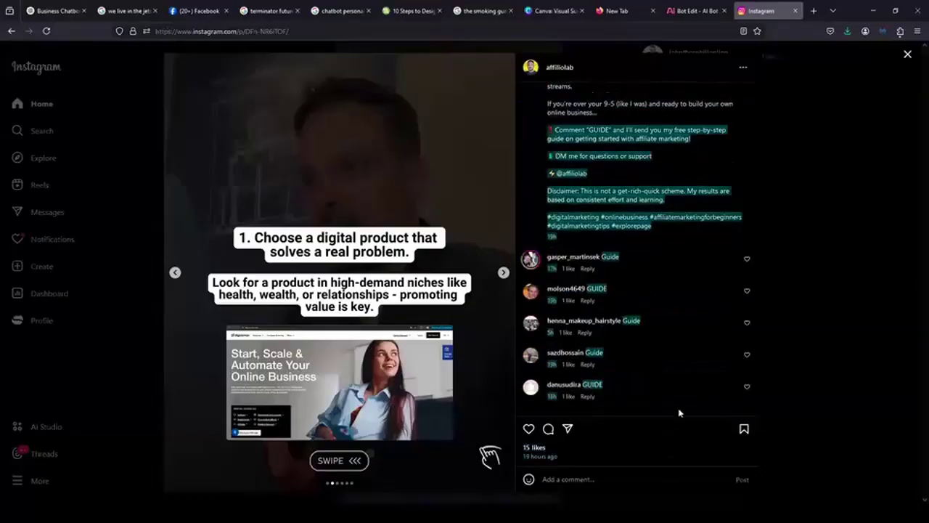
{"action": "left_click", "coordinate": [767, 249]}
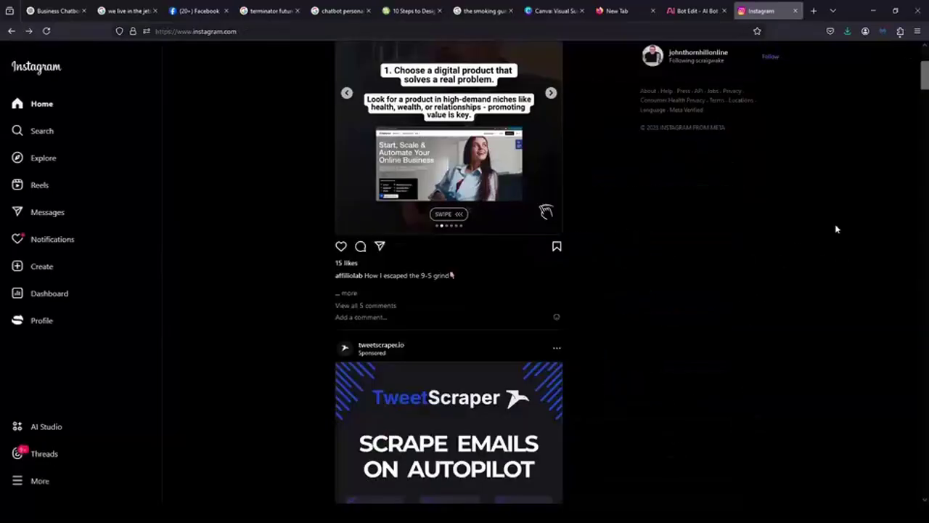
{"action": "left_click", "coordinate": [360, 246]}
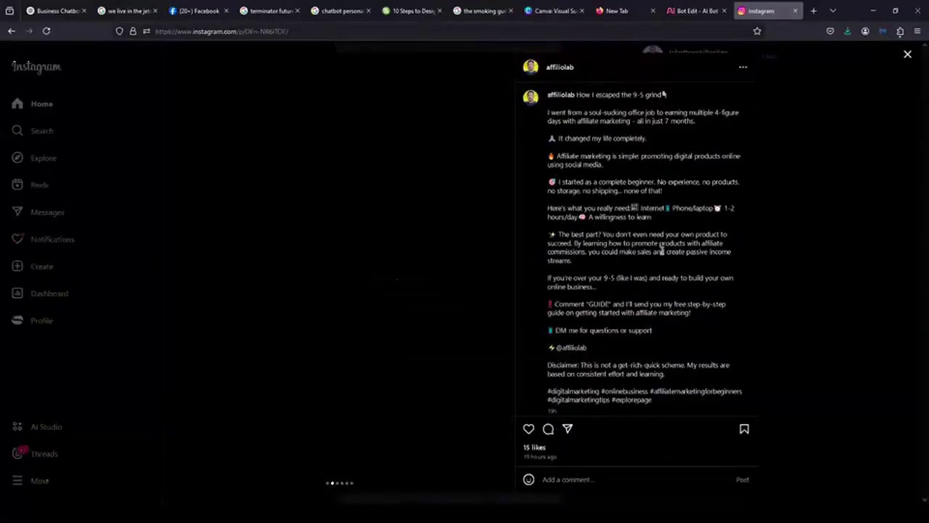
{"action": "left_click_drag", "start_coordinate": [630, 369], "coordinate": [623, 264]}
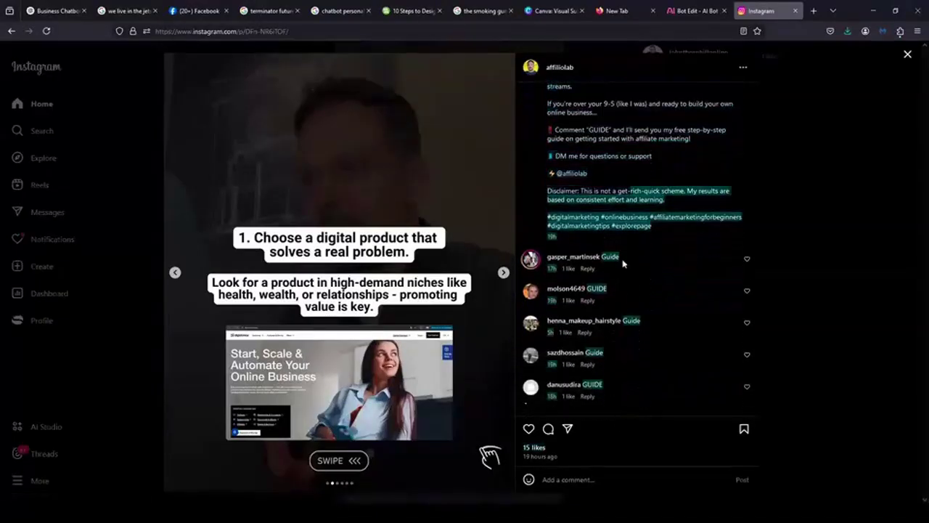
{"action": "left_click", "coordinate": [854, 292]}
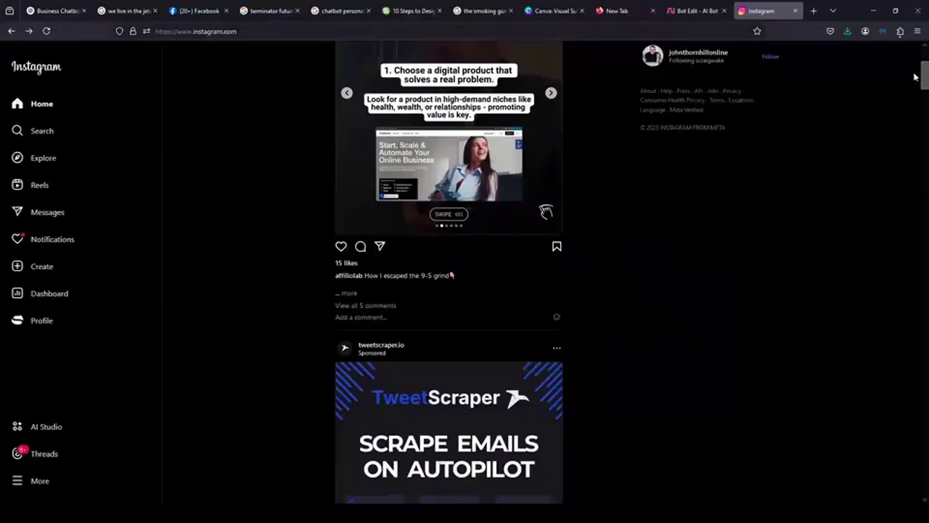
Step: Find the "How Canva can pay your rent" post in the feed, read its "PDF" comments, and close it
{"action": "scroll", "coordinate": [915, 101], "scroll_direction": "down", "scroll_amount": 8}
{"action": "scroll", "coordinate": [915, 116], "scroll_direction": "down", "scroll_amount": 10}
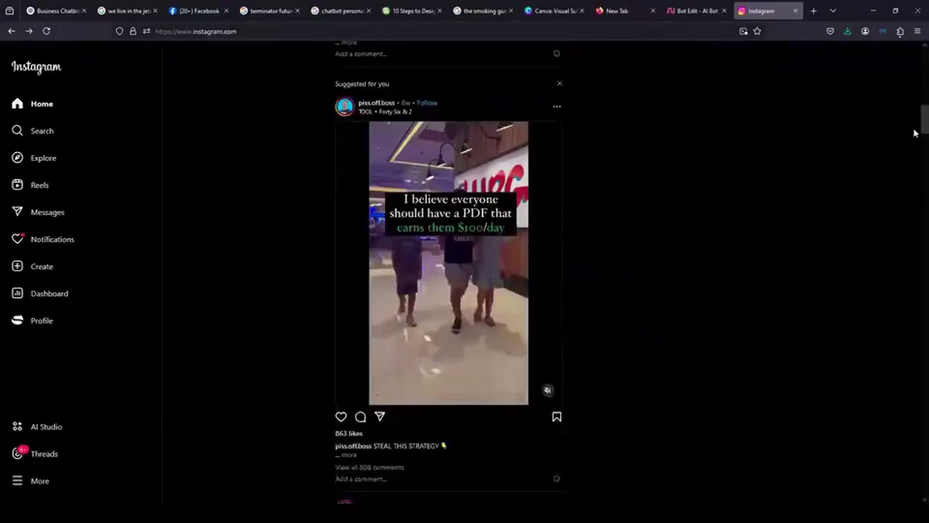
{"action": "scroll", "coordinate": [449, 272], "scroll_direction": "down", "scroll_amount": 4}
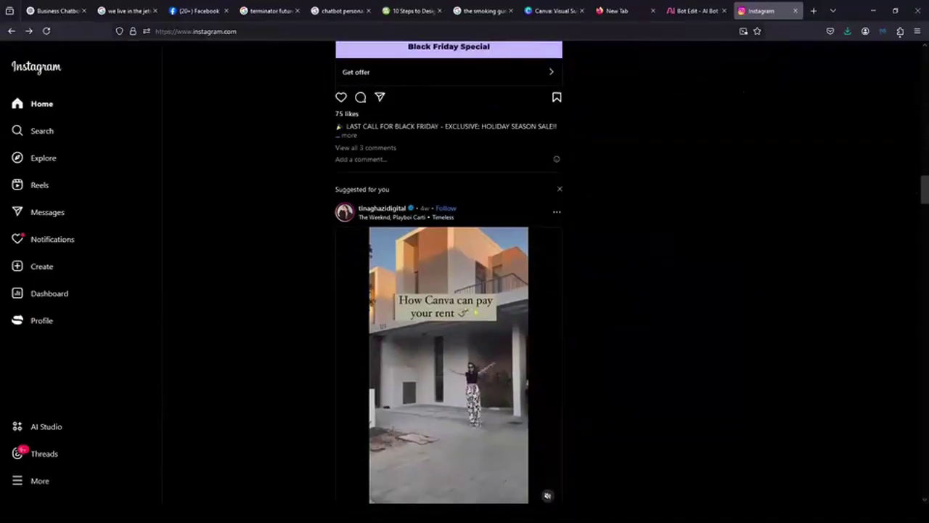
{"action": "scroll", "coordinate": [449, 272], "scroll_direction": "down", "scroll_amount": 2}
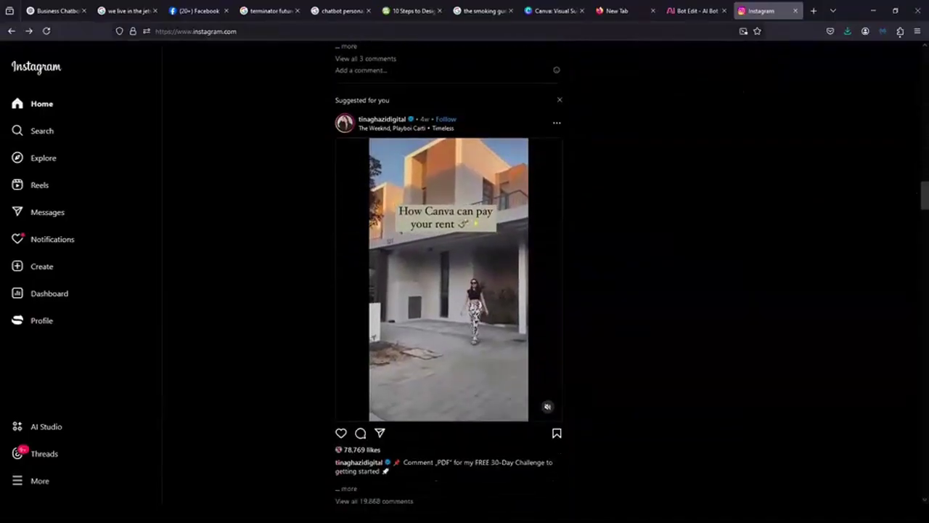
{"action": "scroll", "coordinate": [449, 272], "scroll_direction": "down", "scroll_amount": 1}
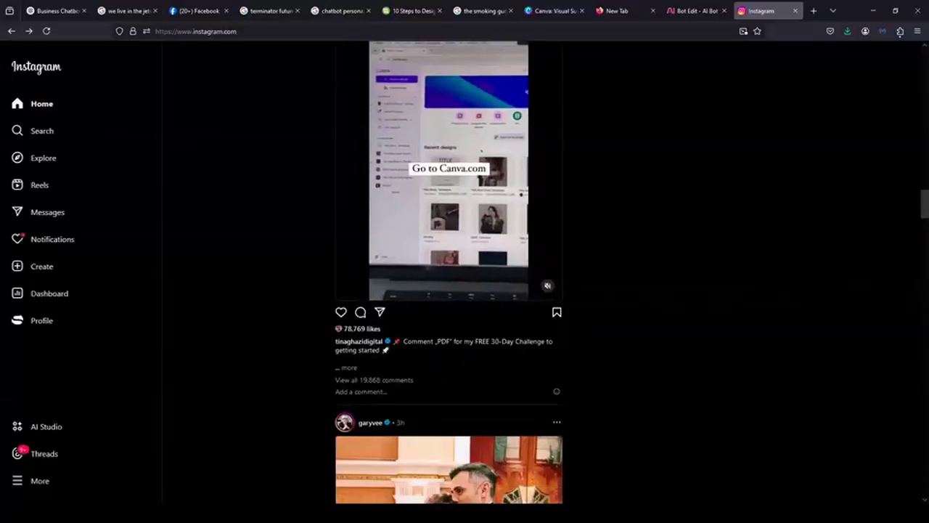
{"action": "left_click", "coordinate": [373, 379]}
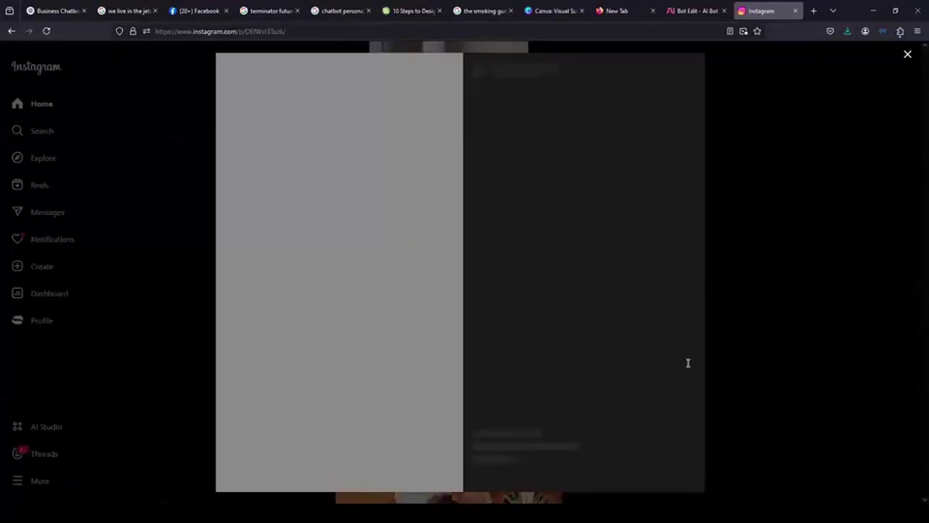
{"action": "left_click_drag", "start_coordinate": [641, 311], "coordinate": [630, 355]}
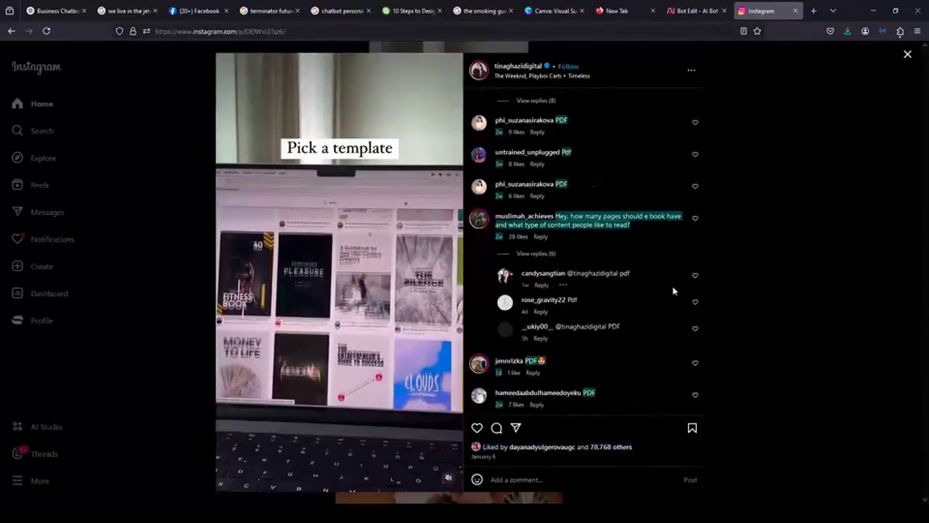
{"action": "left_click", "coordinate": [533, 371]}
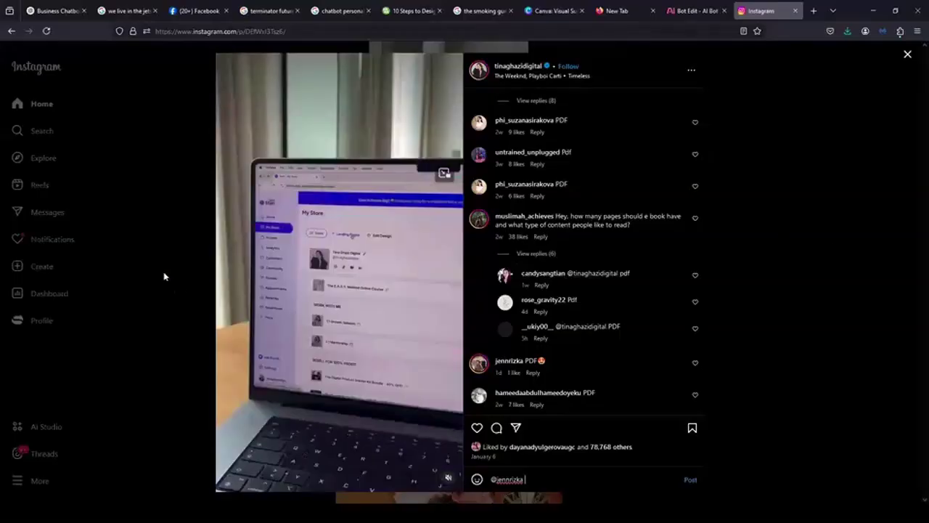
{"action": "key", "text": "Escape"}
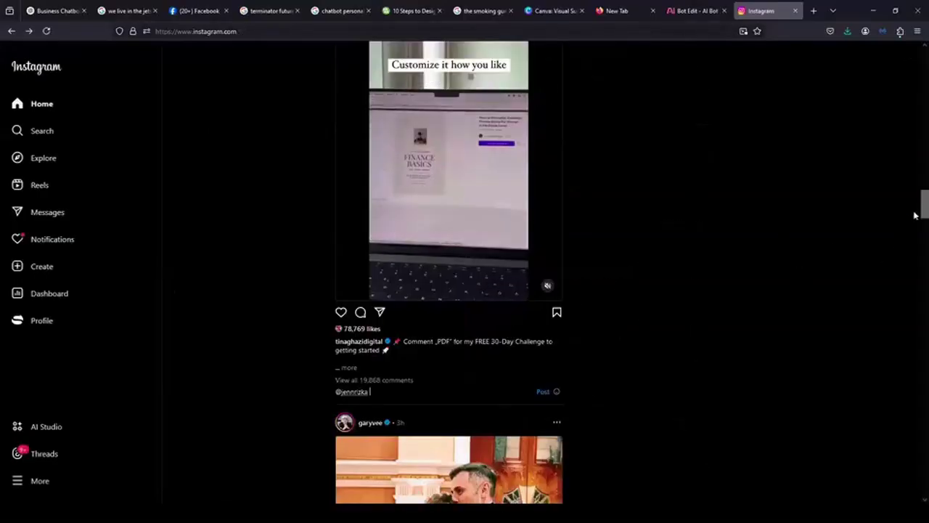
Step: Browse further down the home feed for more posts that ask viewers to comment a keyword
{"action": "left_click_drag", "start_coordinate": [921, 201], "coordinate": [918, 298]}
{"action": "scroll", "coordinate": [449, 276], "scroll_direction": "down", "scroll_amount": 2}
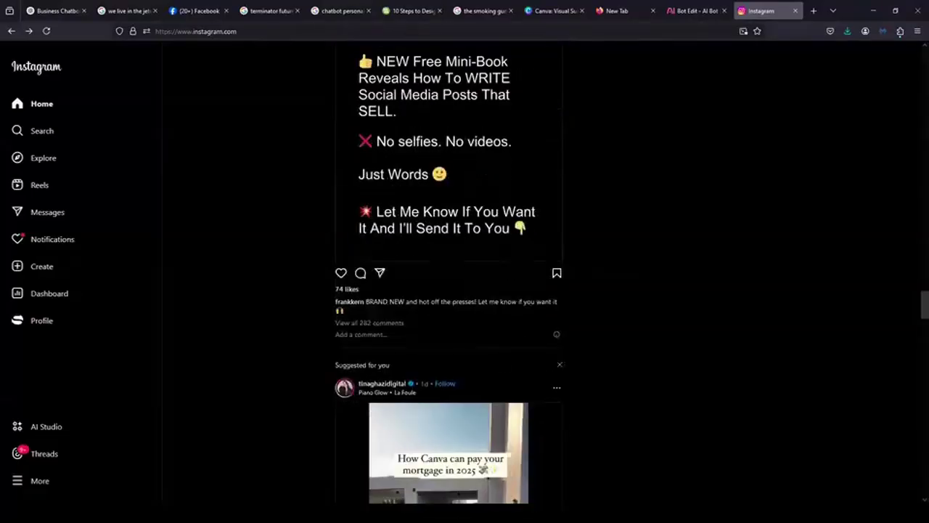
{"action": "scroll", "coordinate": [915, 297], "scroll_direction": "up", "scroll_amount": 3}
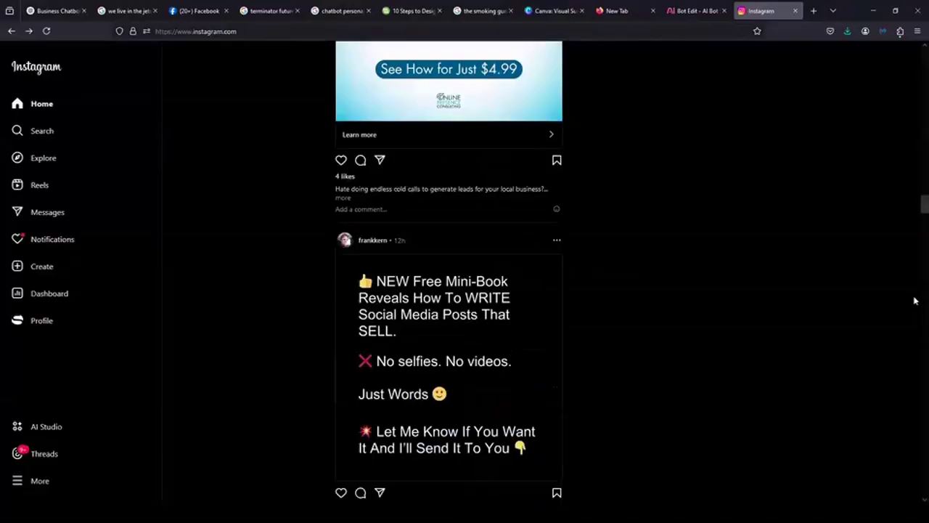
{"action": "scroll", "coordinate": [915, 301], "scroll_direction": "down", "scroll_amount": 1}
{"action": "scroll", "coordinate": [915, 309], "scroll_direction": "down", "scroll_amount": 5}
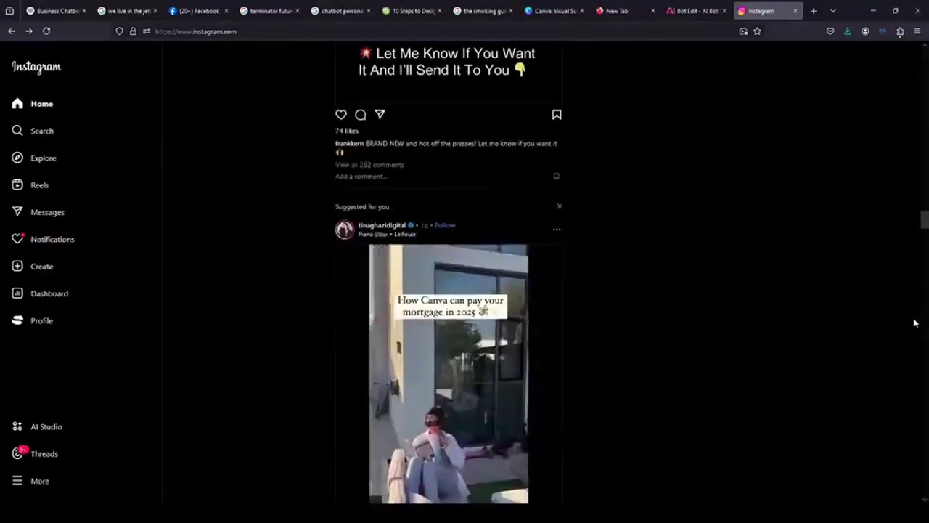
{"action": "scroll", "coordinate": [915, 332], "scroll_direction": "down", "scroll_amount": 6}
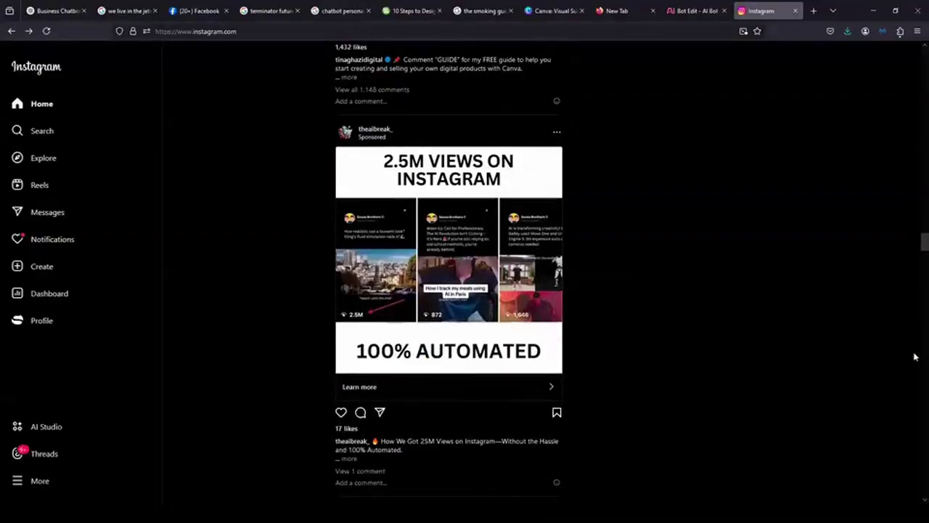
{"action": "scroll", "coordinate": [915, 357], "scroll_direction": "down", "scroll_amount": 1}
{"action": "scroll", "coordinate": [913, 373], "scroll_direction": "down", "scroll_amount": 4}
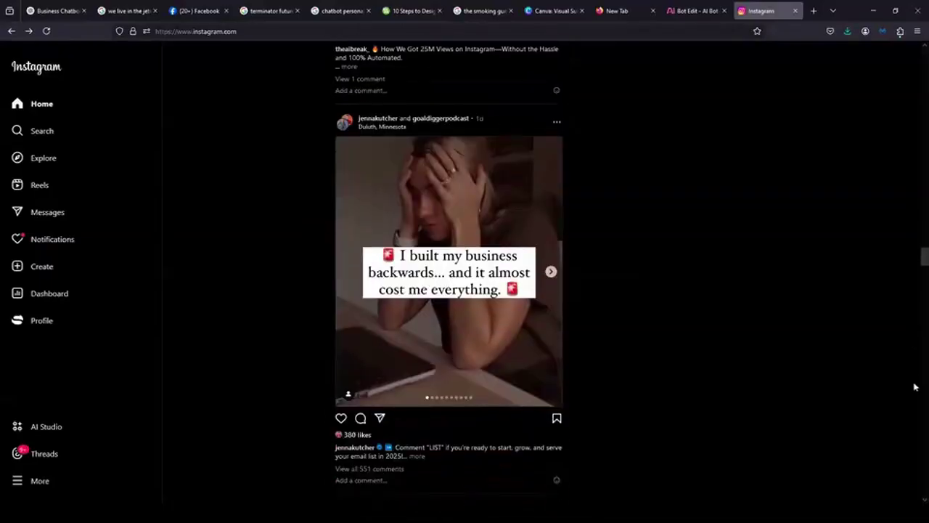
{"action": "scroll", "coordinate": [915, 387], "scroll_direction": "down", "scroll_amount": 1}
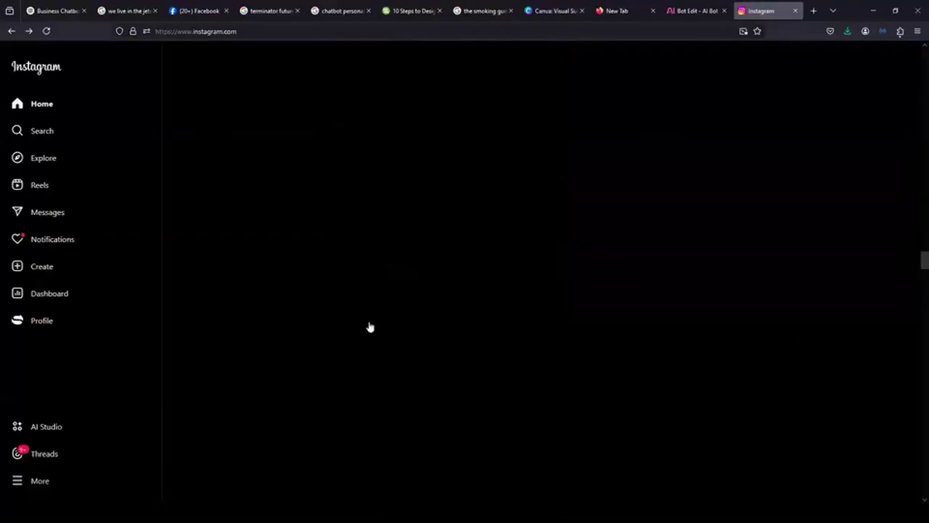
{"action": "left_click", "coordinate": [45, 429]}
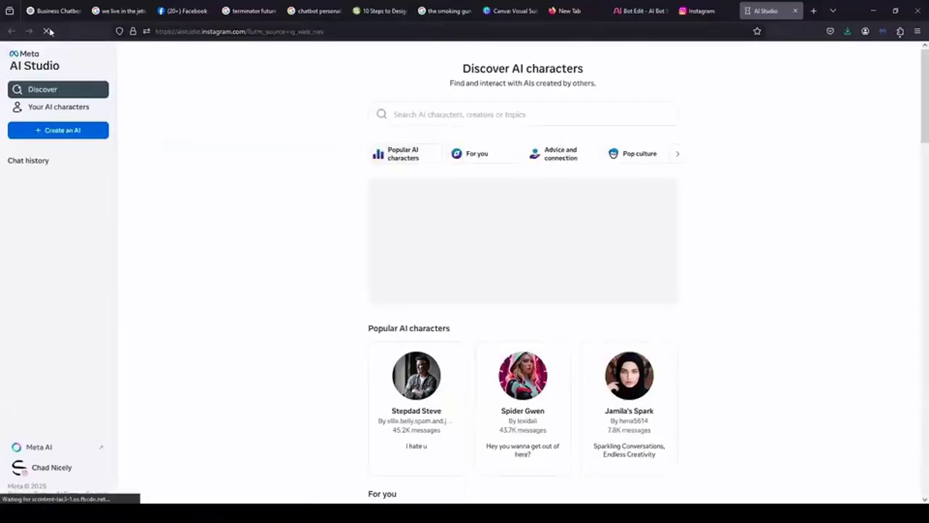
{"action": "left_click", "coordinate": [795, 11]}
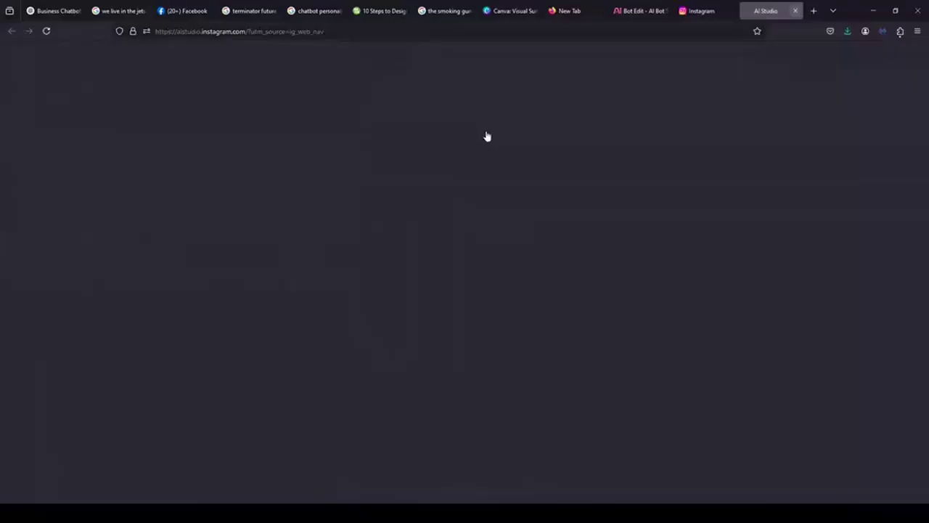
{"action": "left_click", "coordinate": [40, 104]}
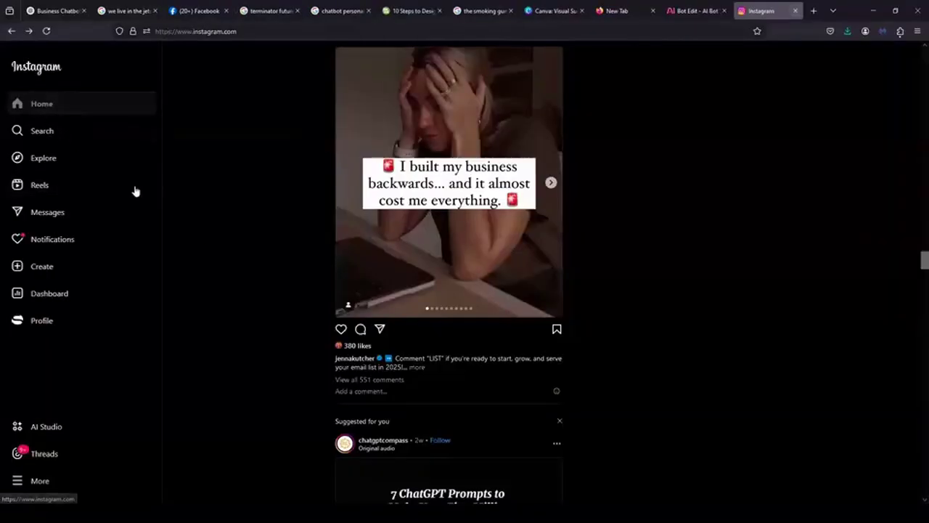
Step: Open the squaresalonslv profile, reload it, and check the comments on the dog post
{"action": "left_click", "coordinate": [45, 323]}
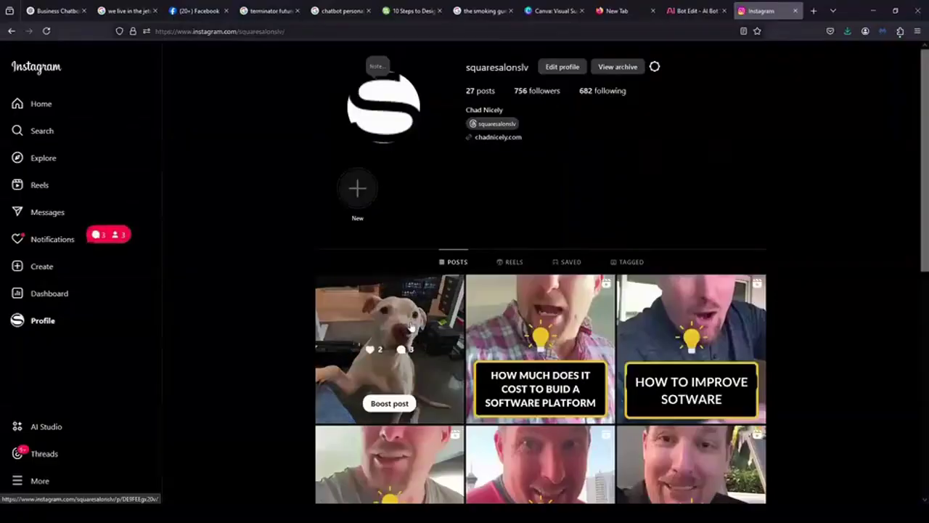
{"action": "left_click", "coordinate": [419, 328]}
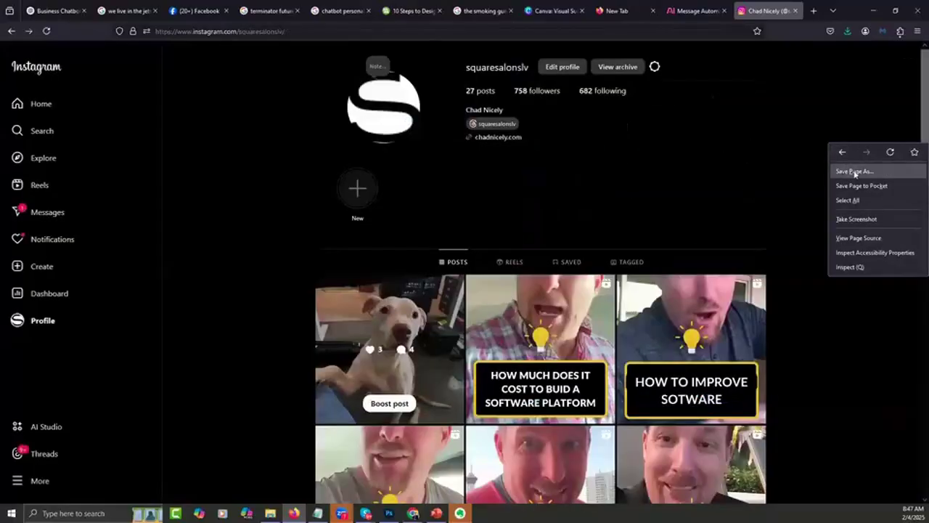
{"action": "left_click", "coordinate": [888, 151]}
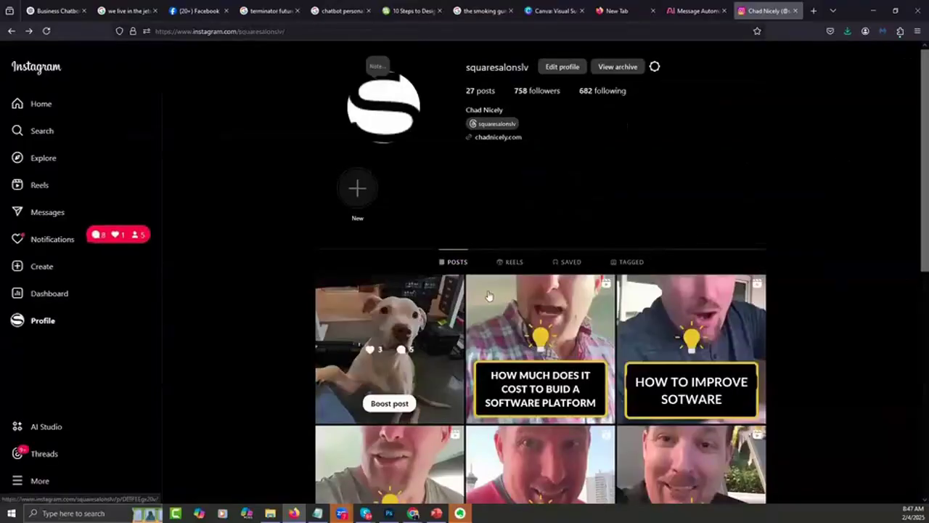
{"action": "left_click", "coordinate": [433, 303]}
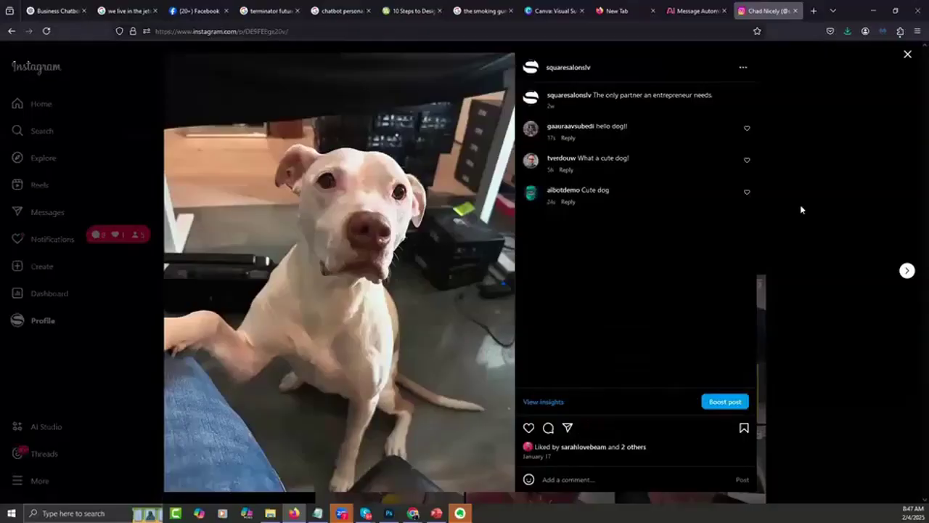
Step: Refresh the profile page, reopen the dog post, and read the reply to the "Cute dog" comment
{"action": "left_click", "coordinate": [838, 125]}
{"action": "right_click", "coordinate": [839, 135]}
{"action": "left_click", "coordinate": [888, 128]}
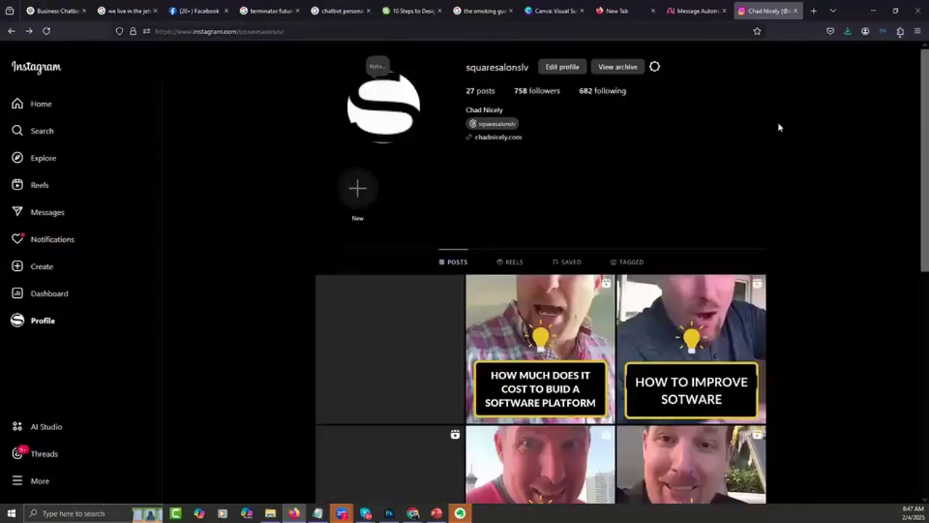
{"action": "left_click", "coordinate": [450, 304]}
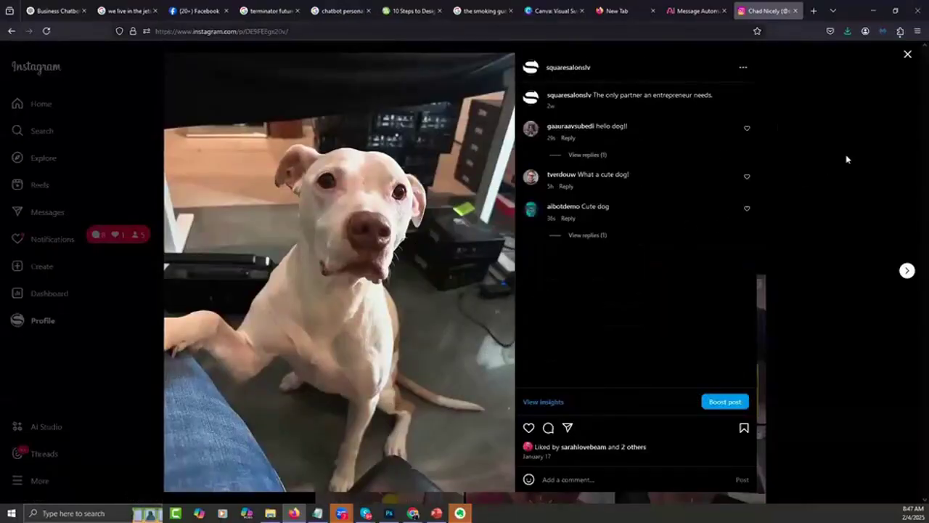
{"action": "left_click", "coordinate": [590, 235]}
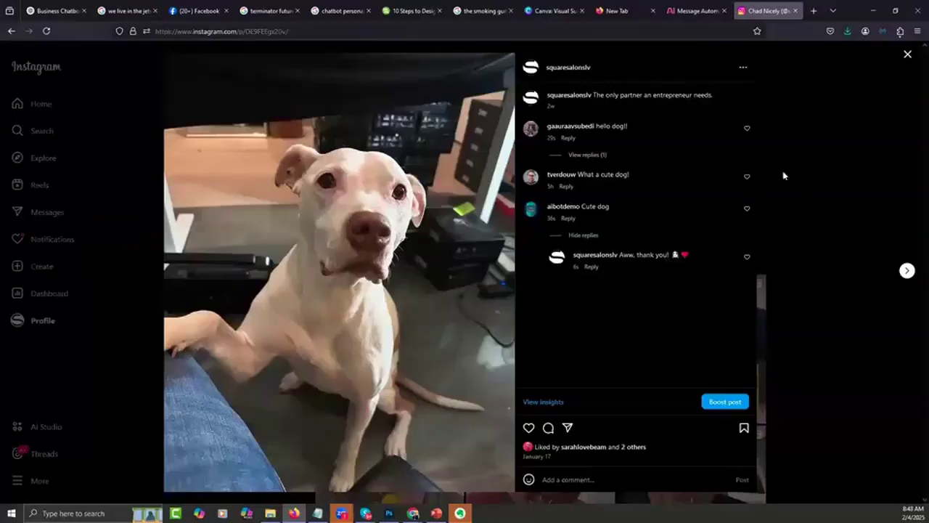
Step: Reload the page once more, reopen the dog post, and expand the reply to the "hello dog!!" comment
{"action": "left_click", "coordinate": [807, 187]}
{"action": "right_click", "coordinate": [807, 186]}
{"action": "left_click", "coordinate": [805, 154]}
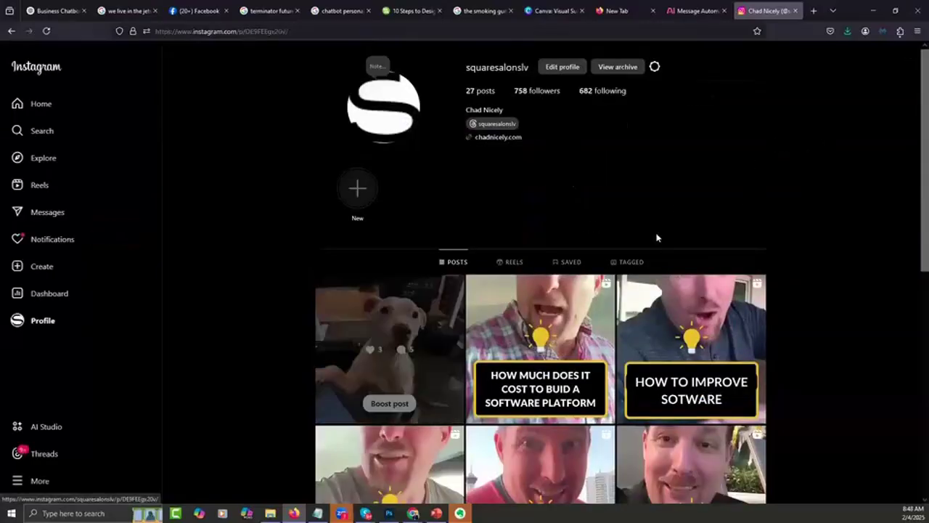
{"action": "left_click", "coordinate": [390, 342]}
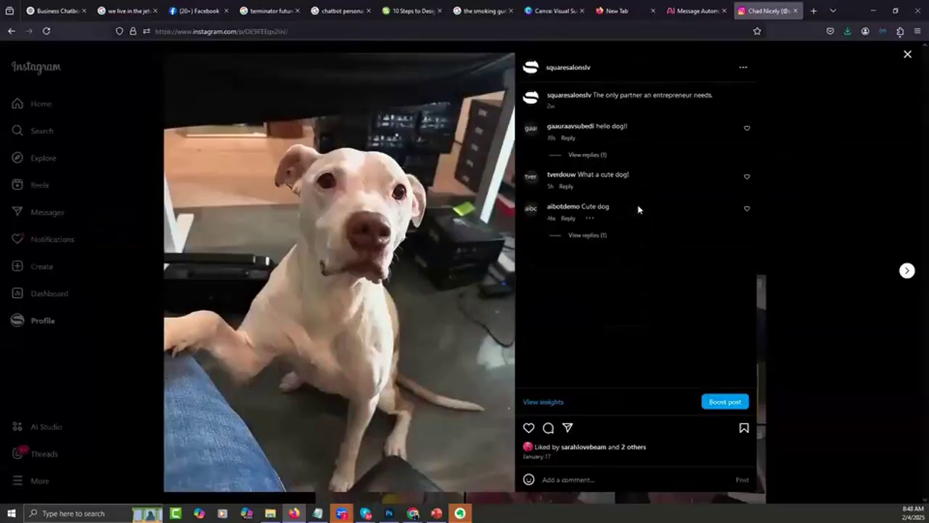
{"action": "left_click", "coordinate": [591, 155]}
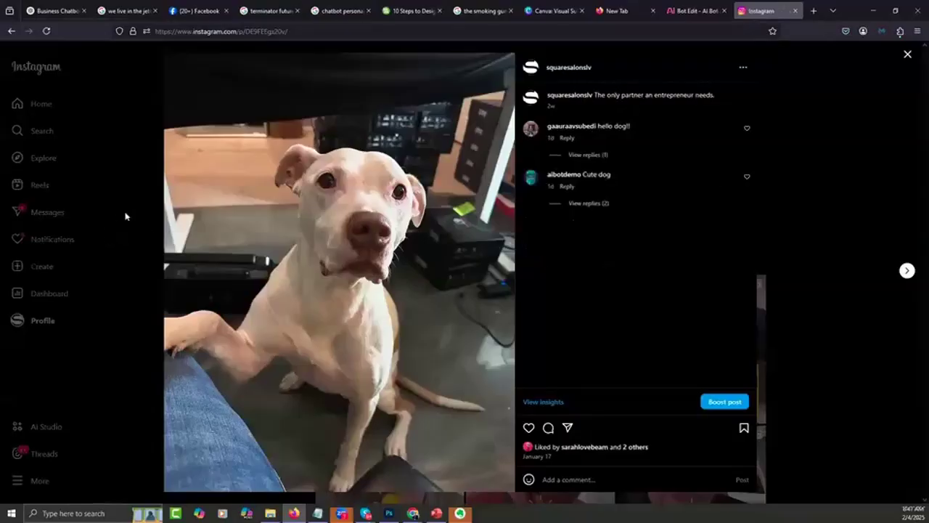
Step: Close the dog post, read the automated messages in the inbox's most recent conversation, and return to the inbox
{"action": "left_click", "coordinate": [125, 215]}
{"action": "left_click", "coordinate": [54, 215]}
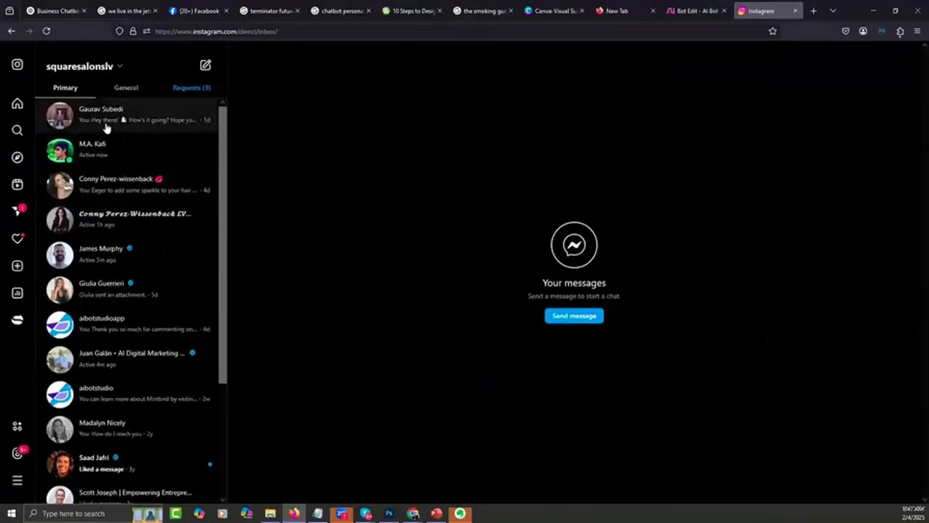
{"action": "left_click", "coordinate": [198, 121]}
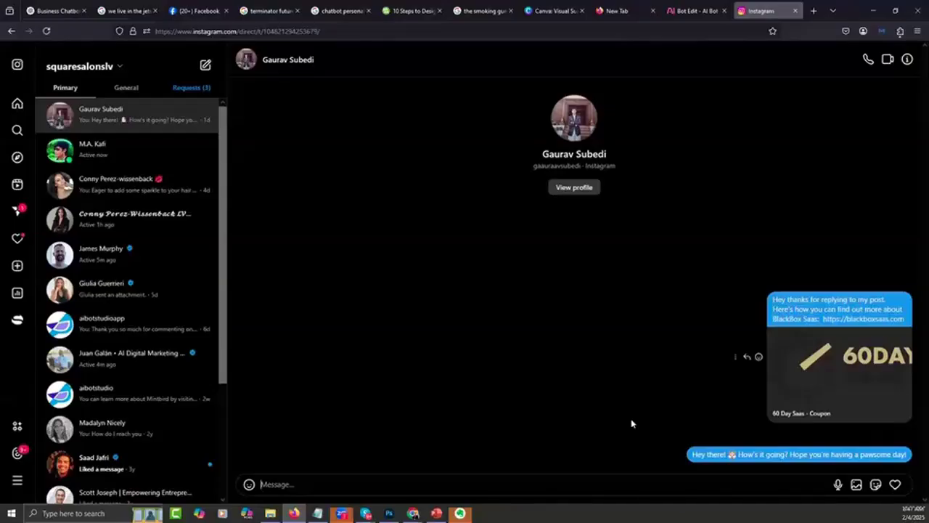
{"action": "left_click", "coordinate": [11, 31]}
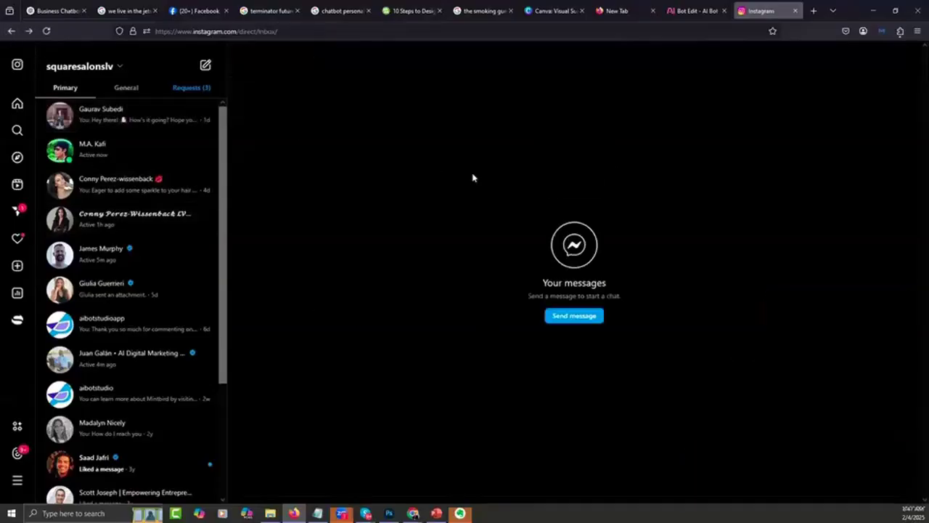
Step: Return to the squaresalonslv profile, open the dog post, and expand the reply to the "hello dog!!" comment
{"action": "left_click", "coordinate": [11, 31]}
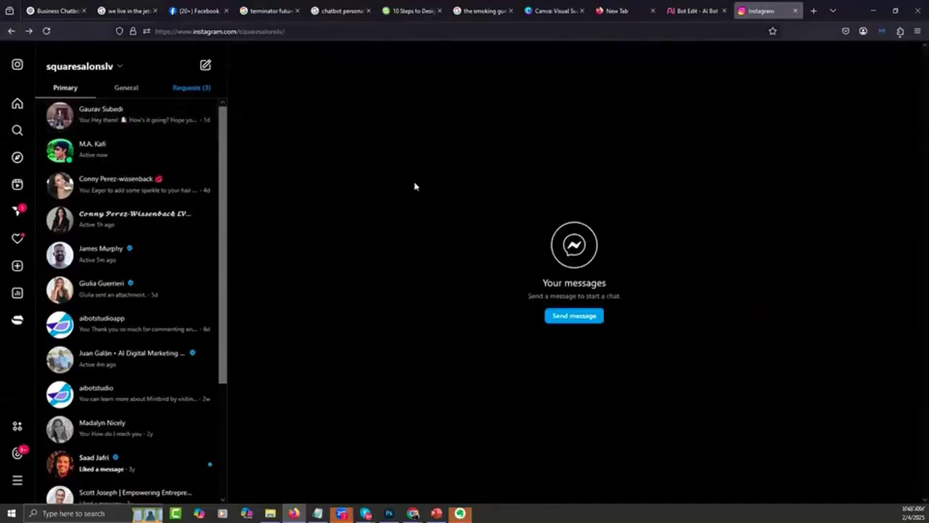
{"action": "left_click", "coordinate": [389, 342]}
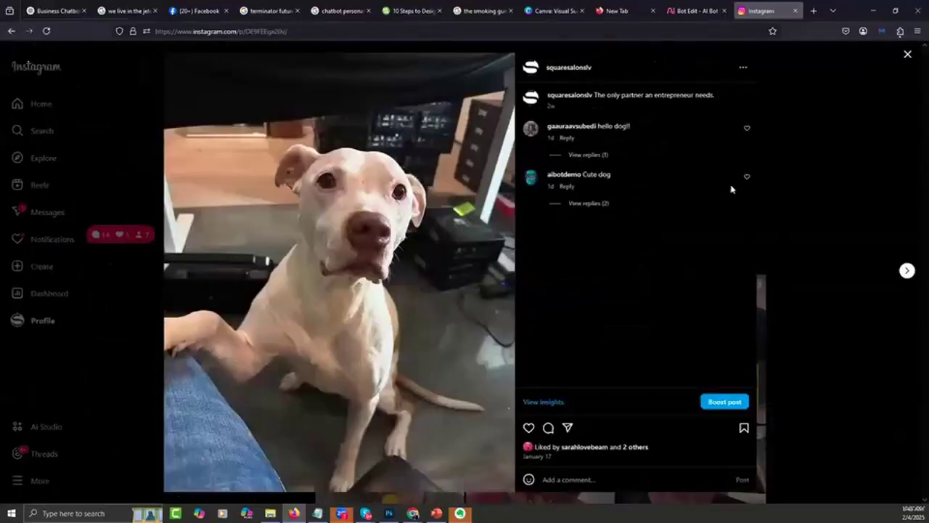
{"action": "left_click", "coordinate": [588, 155]}
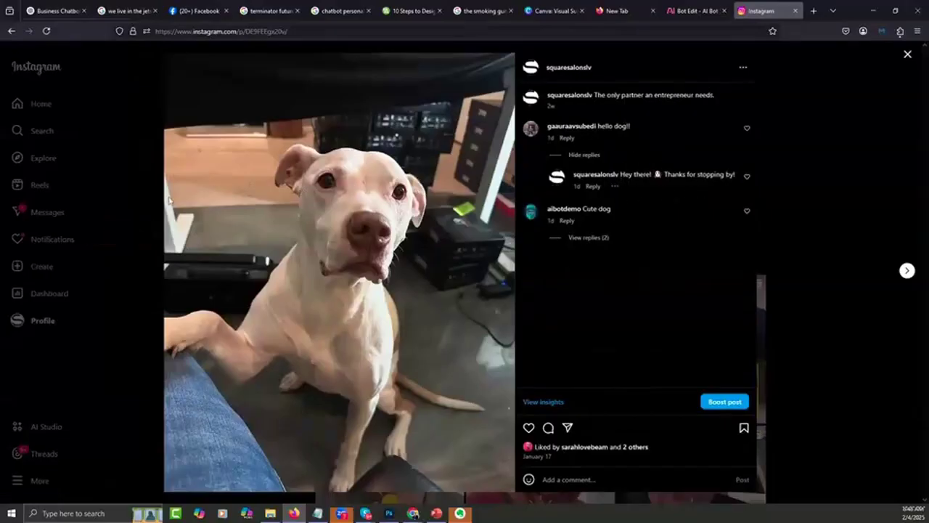
Step: Open the inbox's most recent conversation, read the automated direct messages sent to the commenter, and go back to the inbox
{"action": "left_click", "coordinate": [63, 210]}
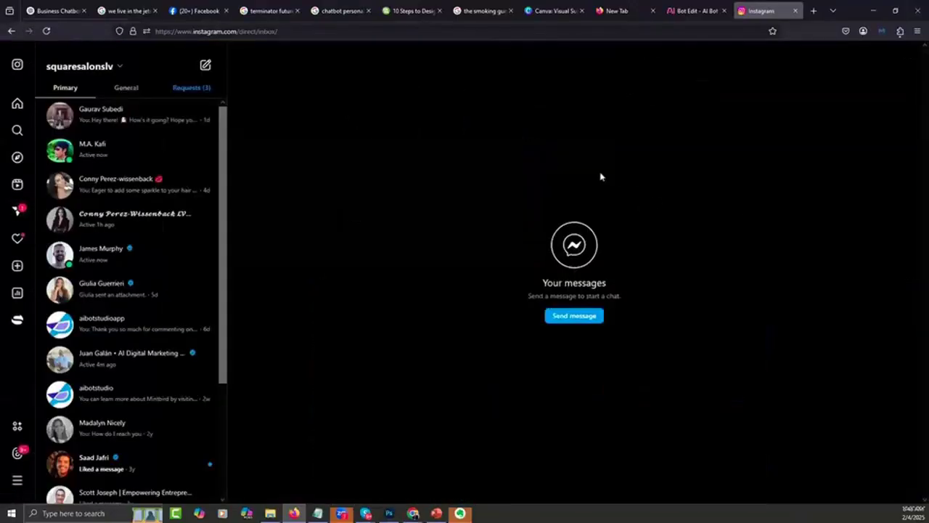
{"action": "left_click", "coordinate": [146, 122]}
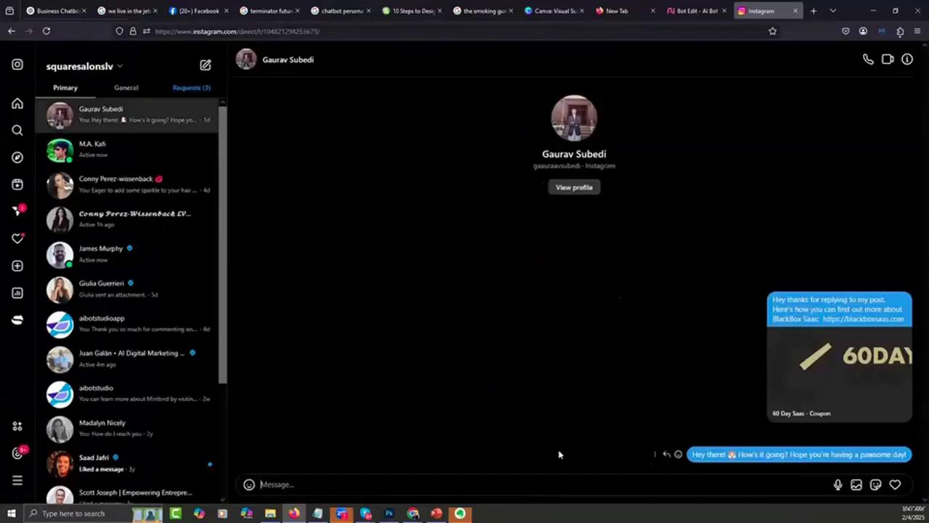
{"action": "left_click", "coordinate": [651, 493]}
{"action": "left_click", "coordinate": [11, 31]}
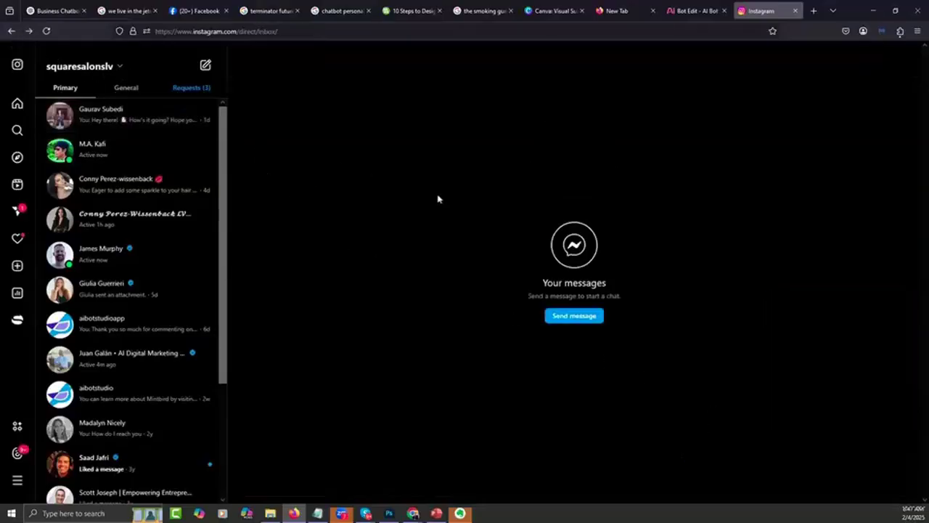
Step: Go back to the profile's dog post and reread the public reply under the "hello dog!!" comment
{"action": "left_click", "coordinate": [11, 30]}
{"action": "left_click", "coordinate": [385, 348]}
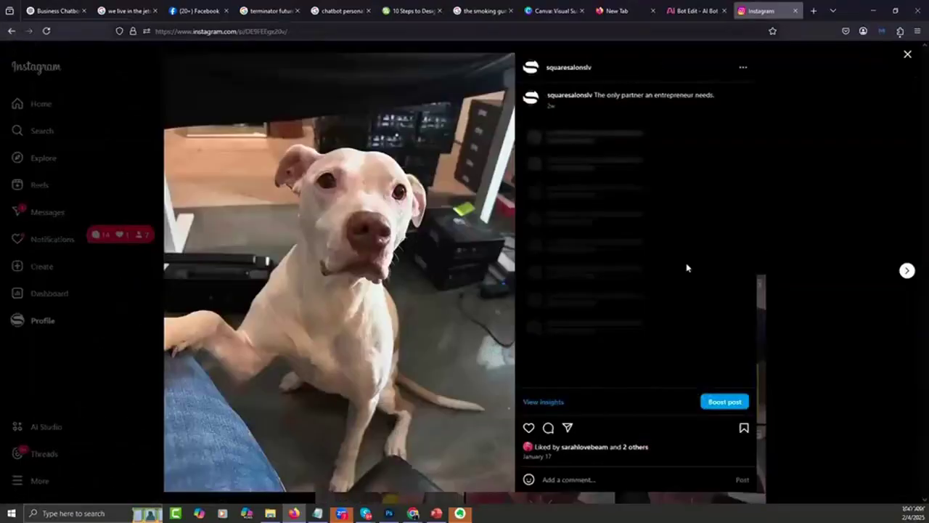
{"action": "left_click", "coordinate": [576, 155]}
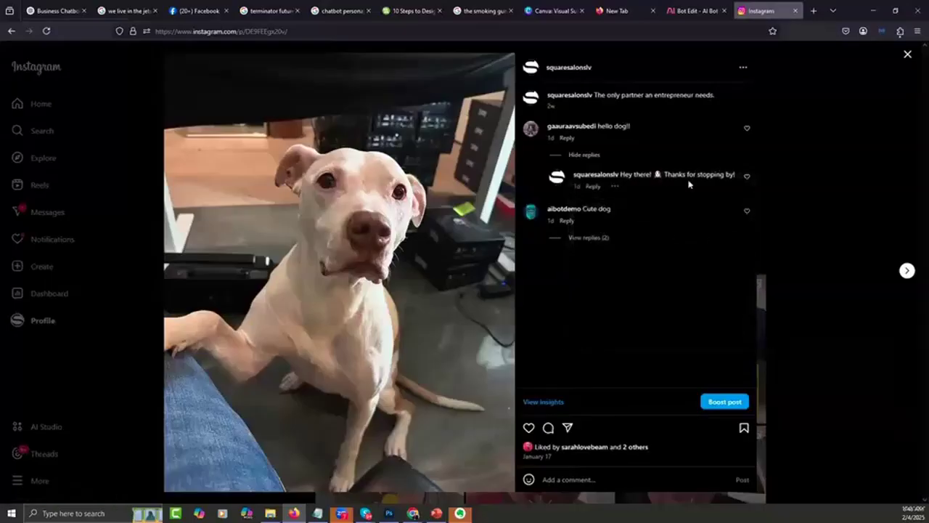
Step: Close the dog post and reopen the most recent conversation to compare its direct messages with the public comment reply
{"action": "left_click", "coordinate": [135, 164]}
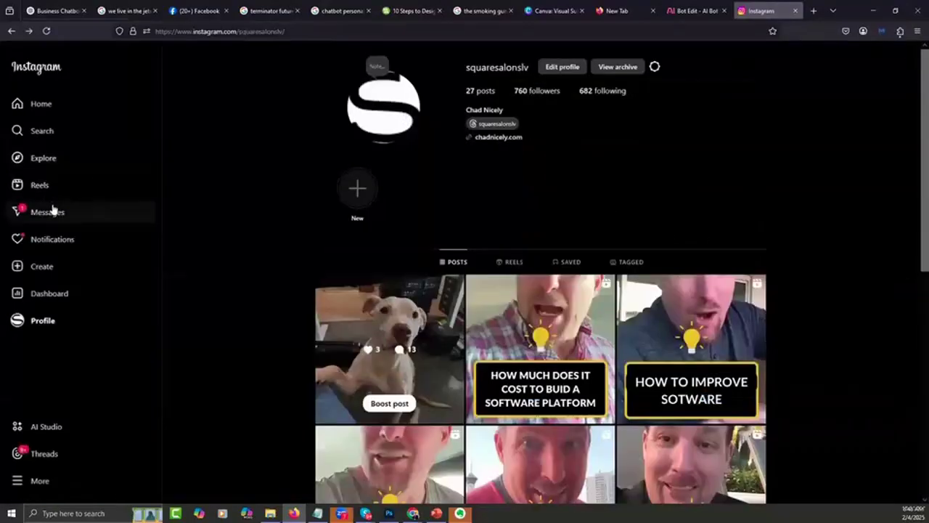
{"action": "left_click", "coordinate": [52, 210]}
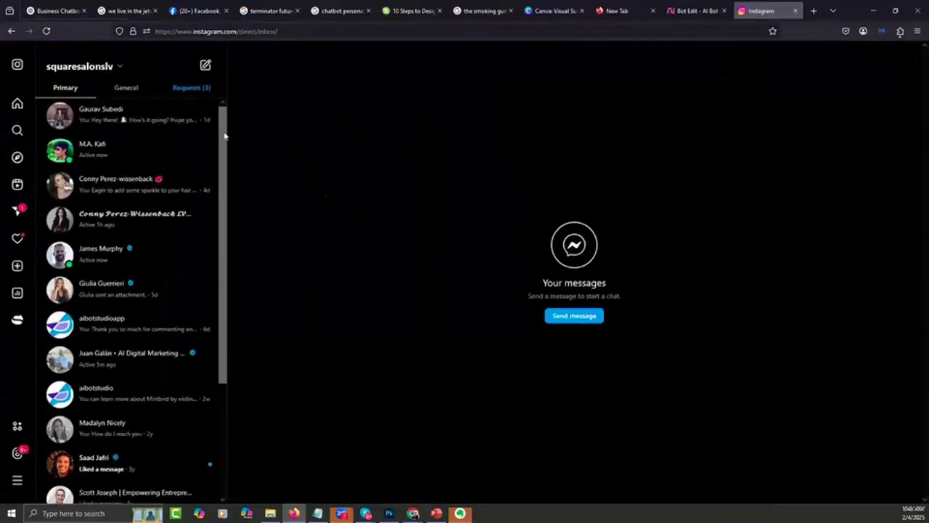
{"action": "left_click", "coordinate": [141, 122]}
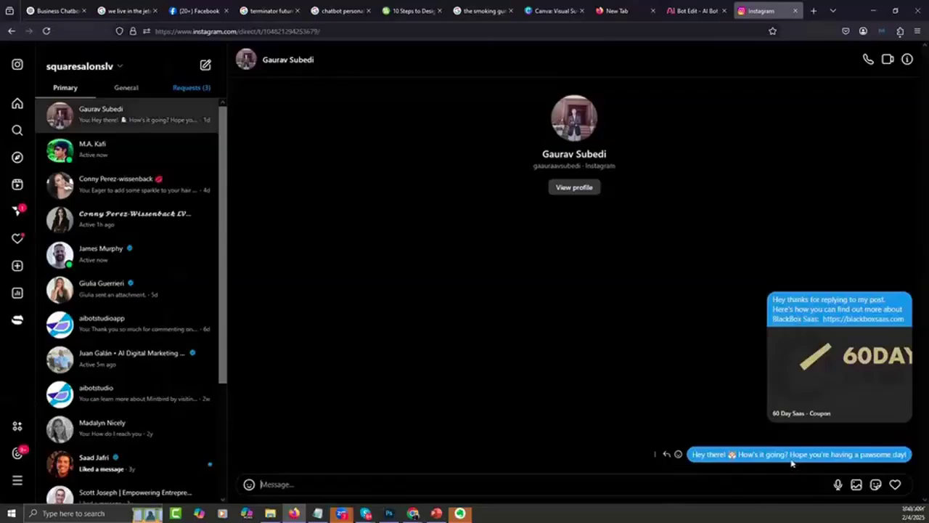